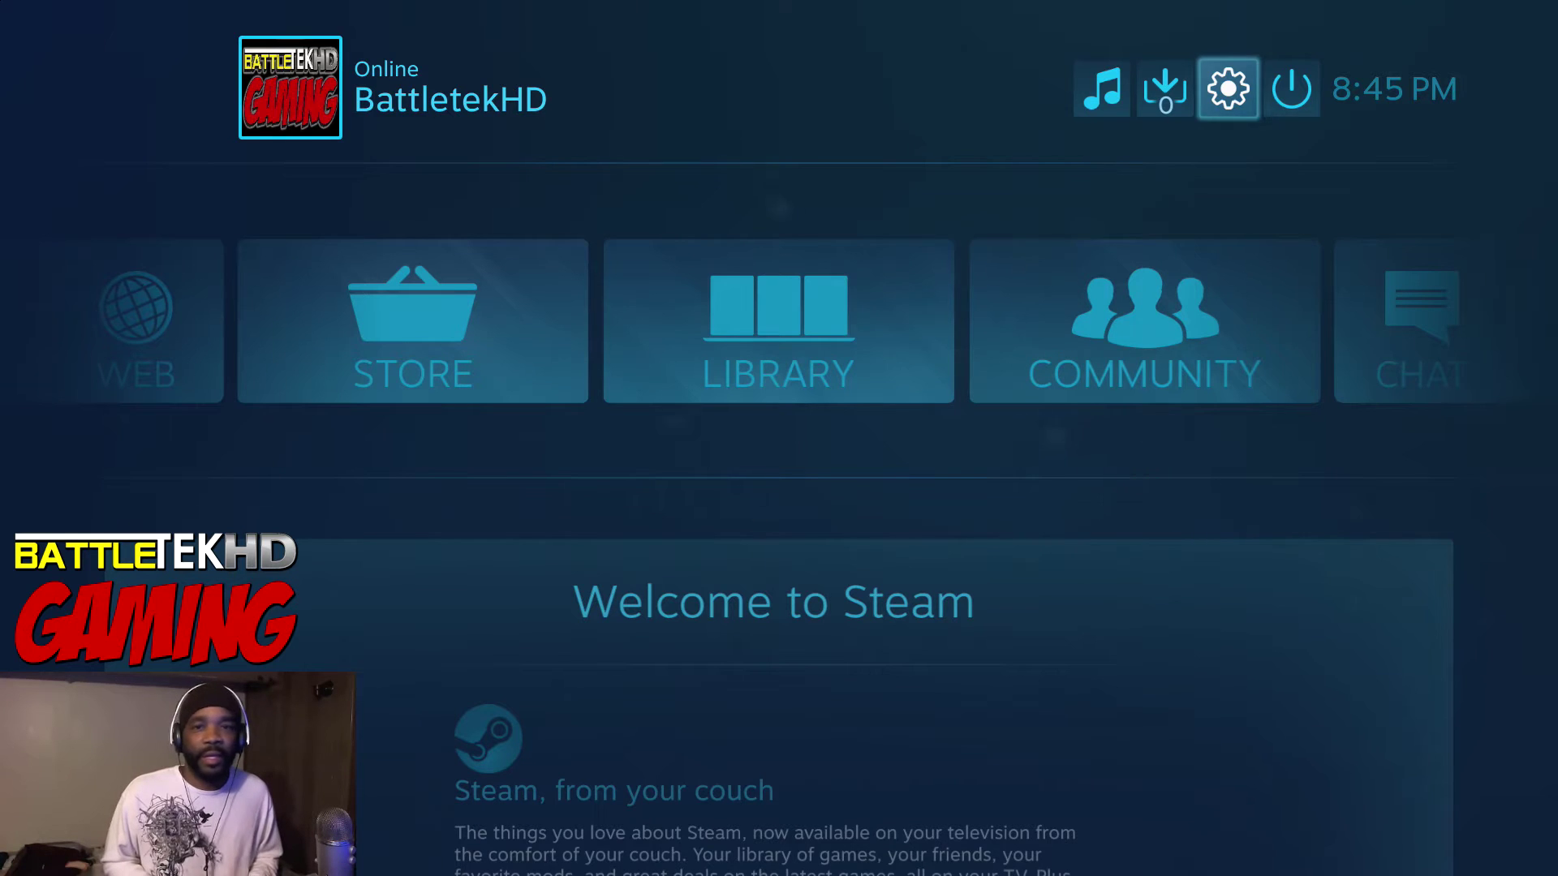
# Open Personalize for the detected Steam Controller via Settings > Controller > Add / Test
pyautogui.press('Return')
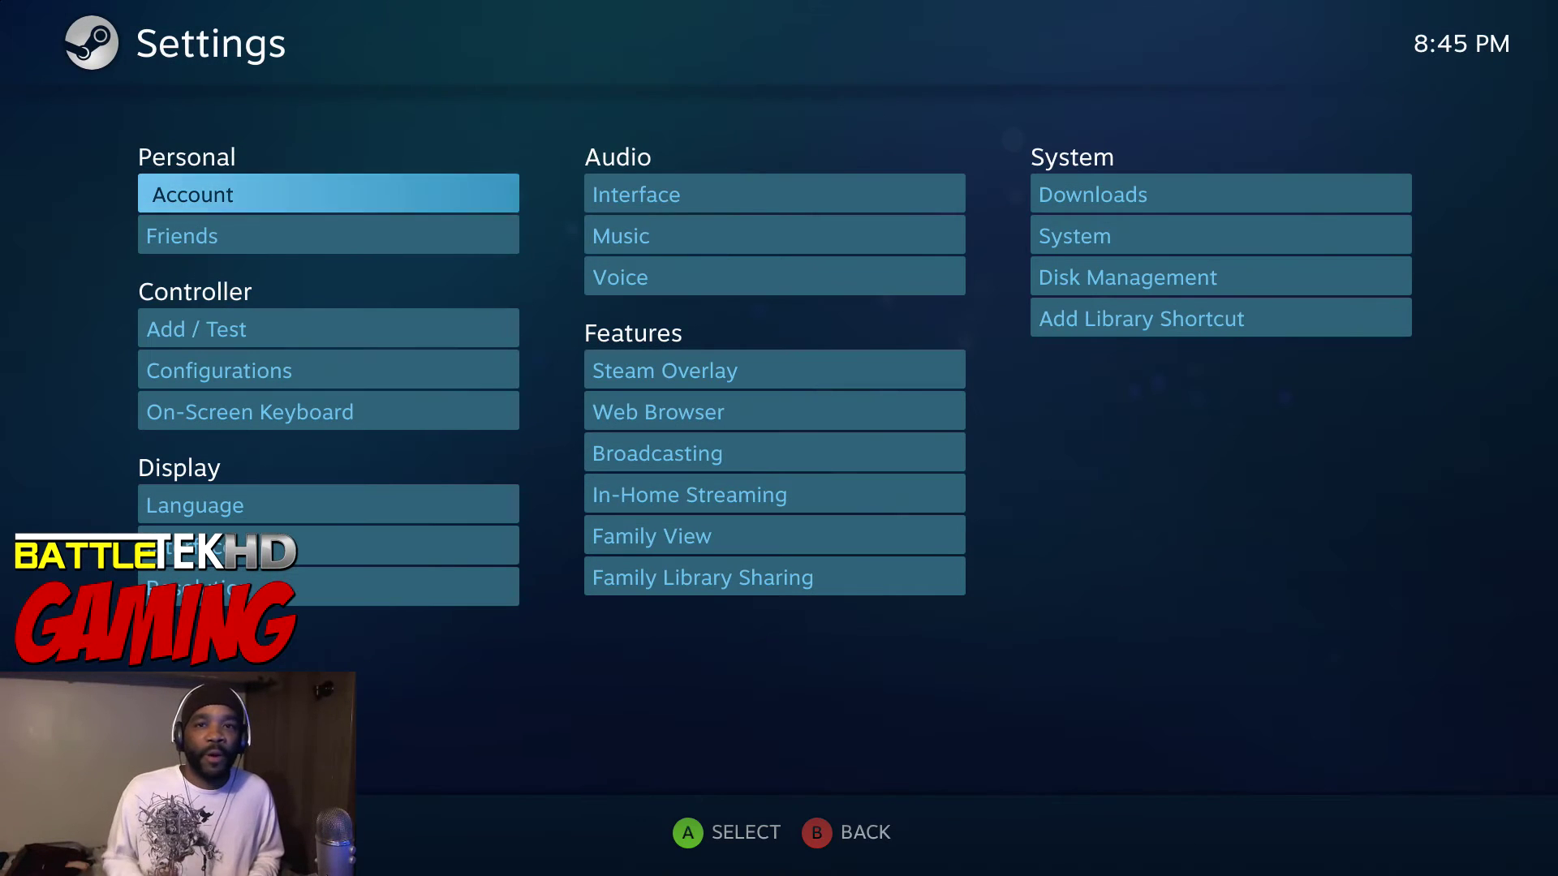
pyautogui.press('Down')
pyautogui.press('Down')
pyautogui.press('Down')
pyautogui.press('Up')
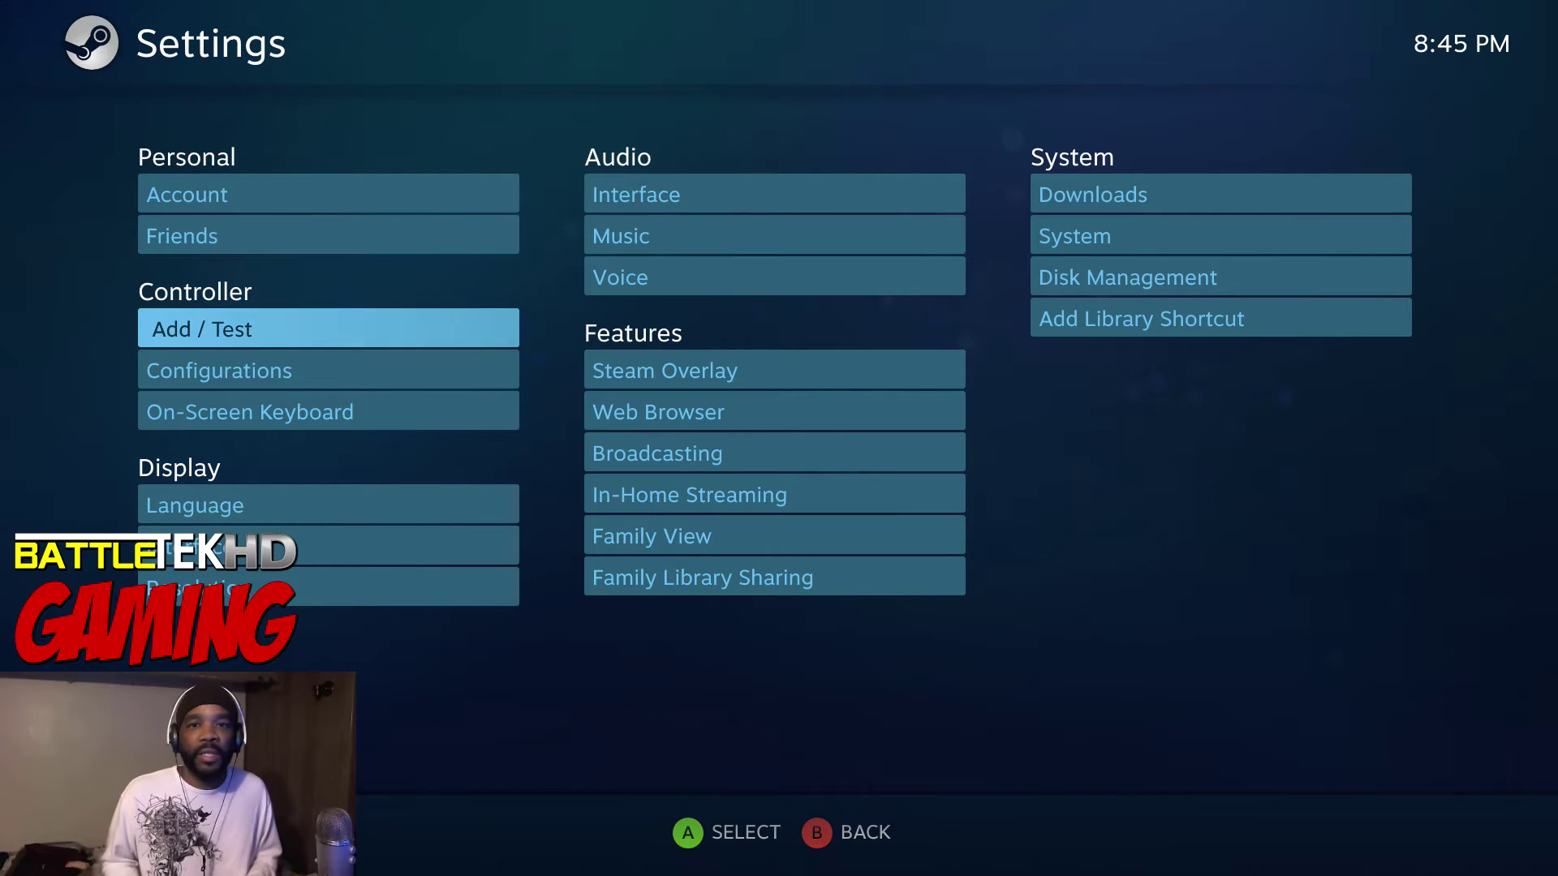
pyautogui.press('Return')
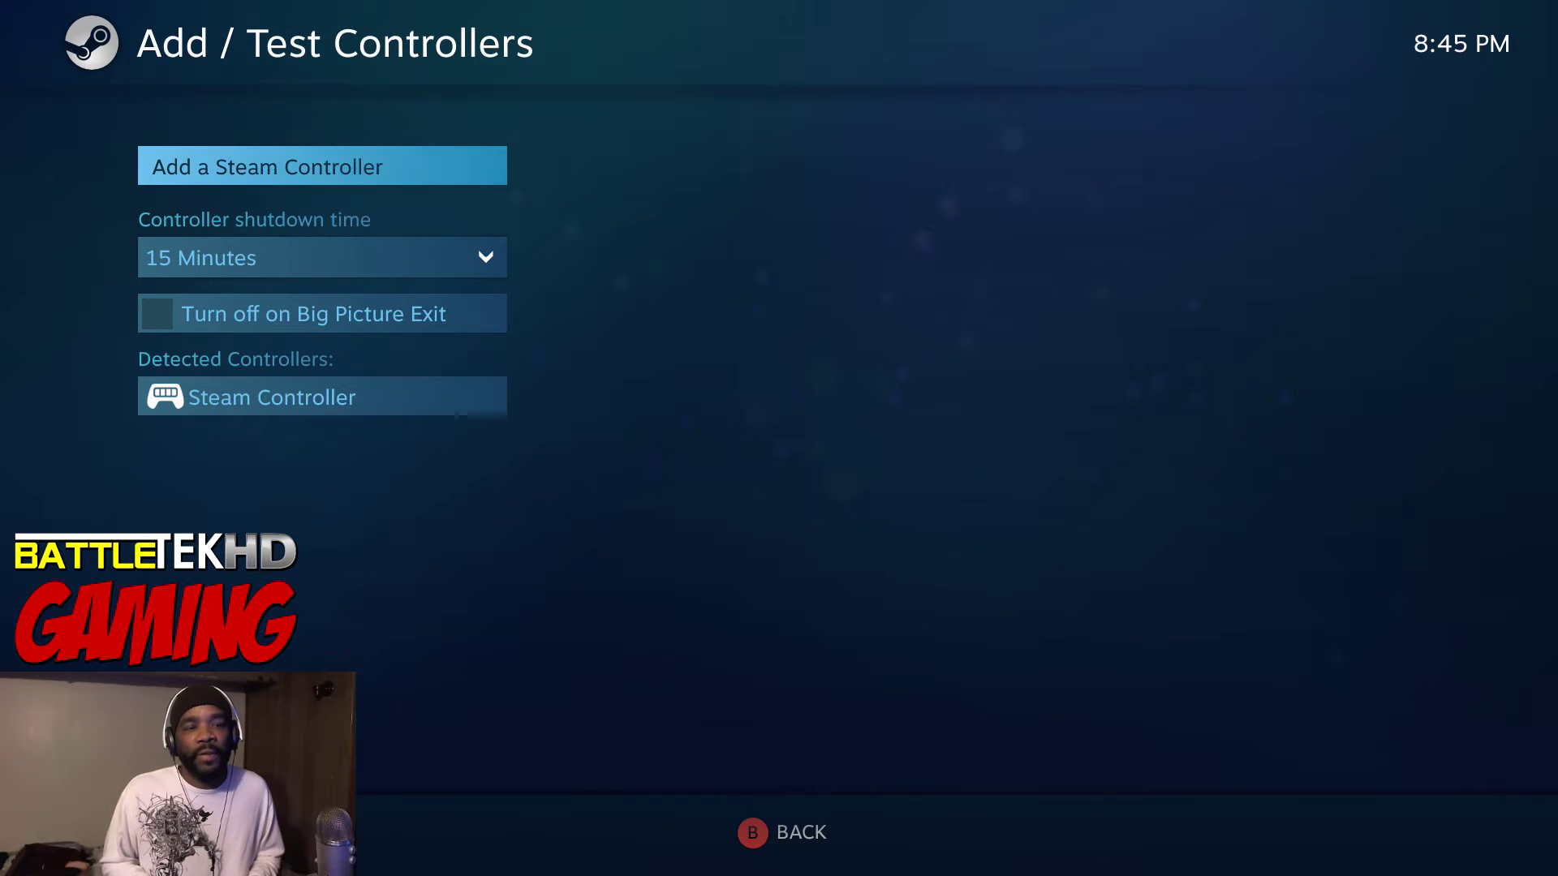
pyautogui.press('Down')
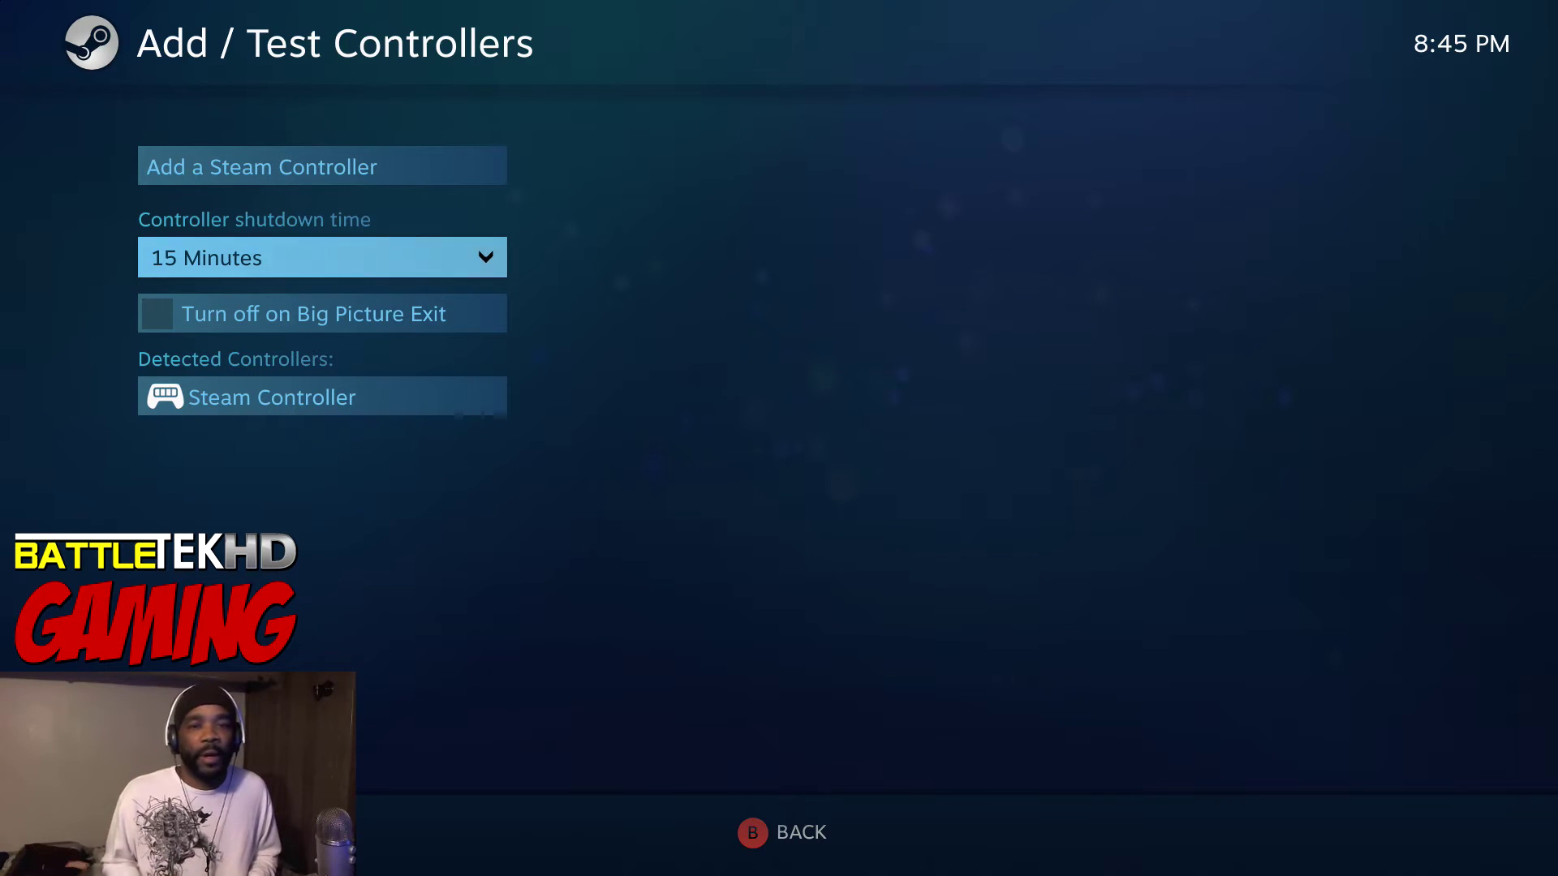
pyautogui.press('Down')
pyautogui.press('Down')
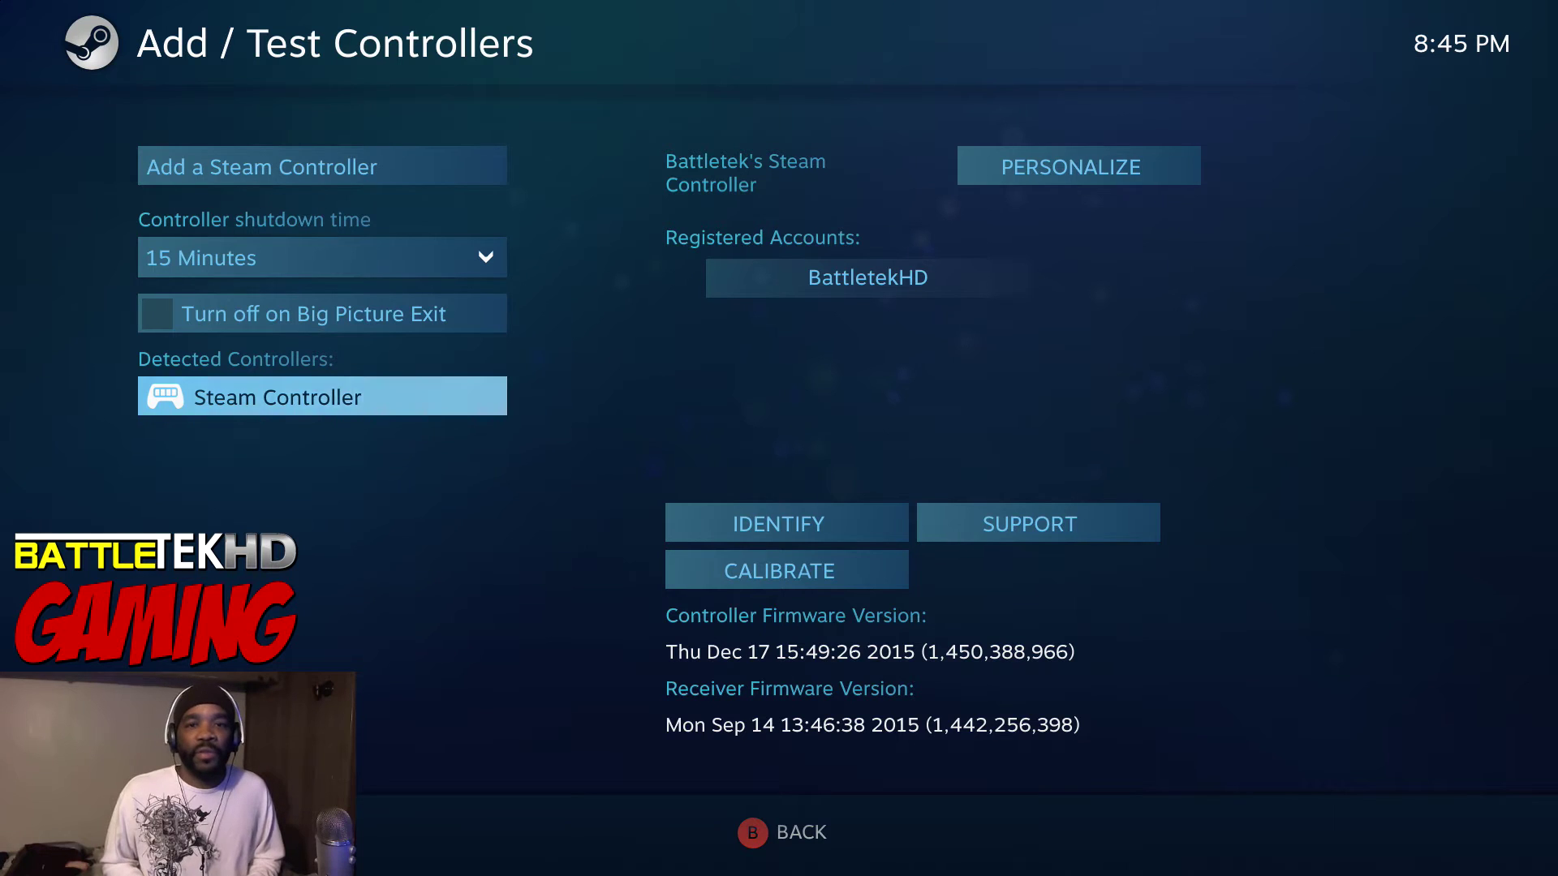
pyautogui.press('Right')
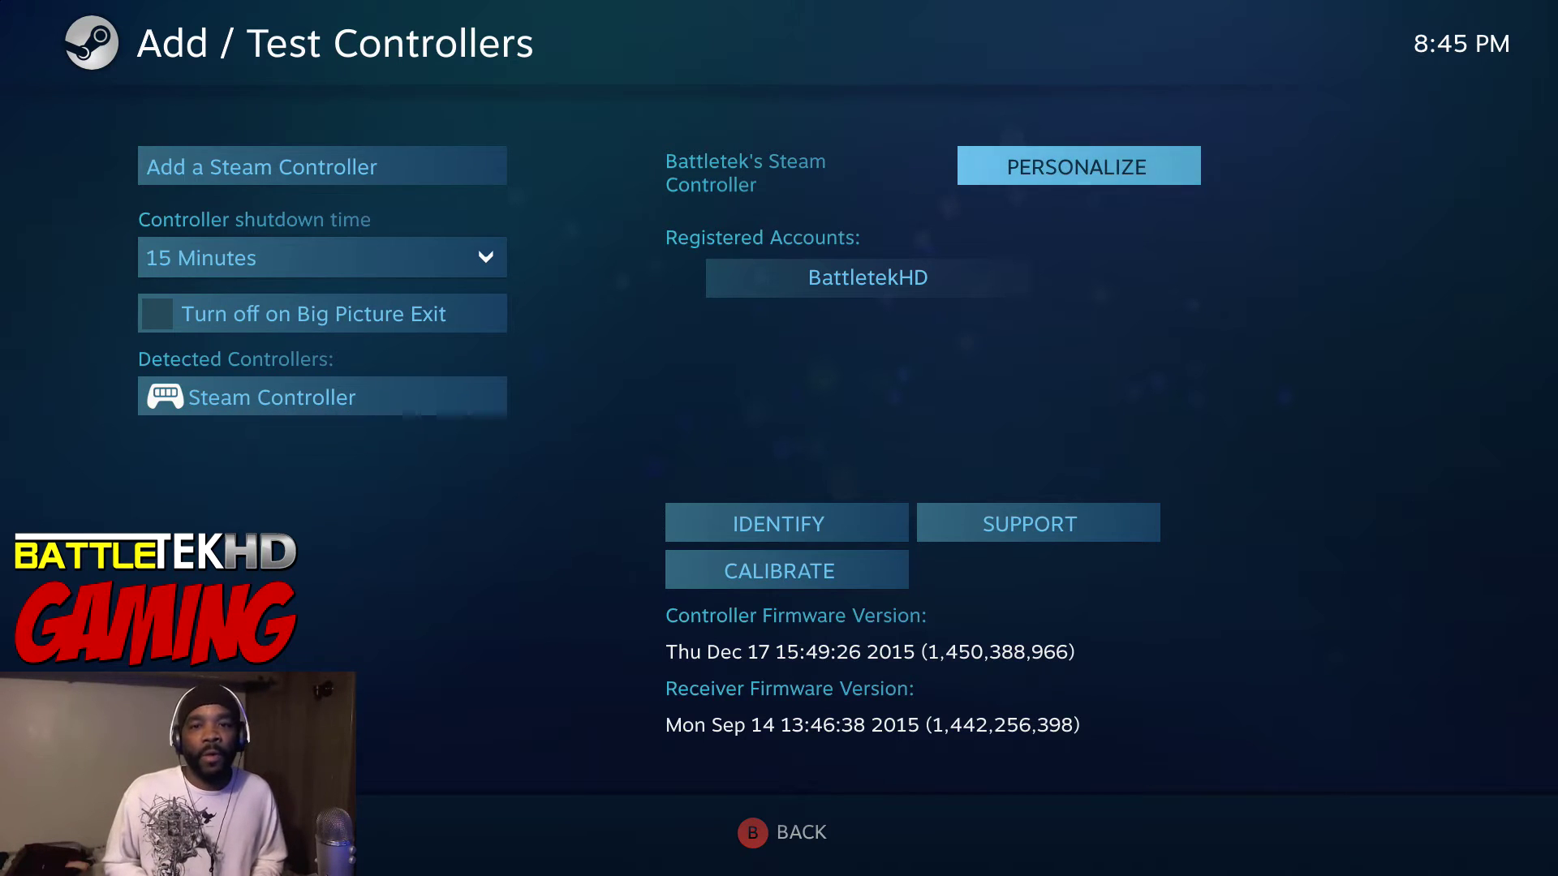
pyautogui.press('Return')
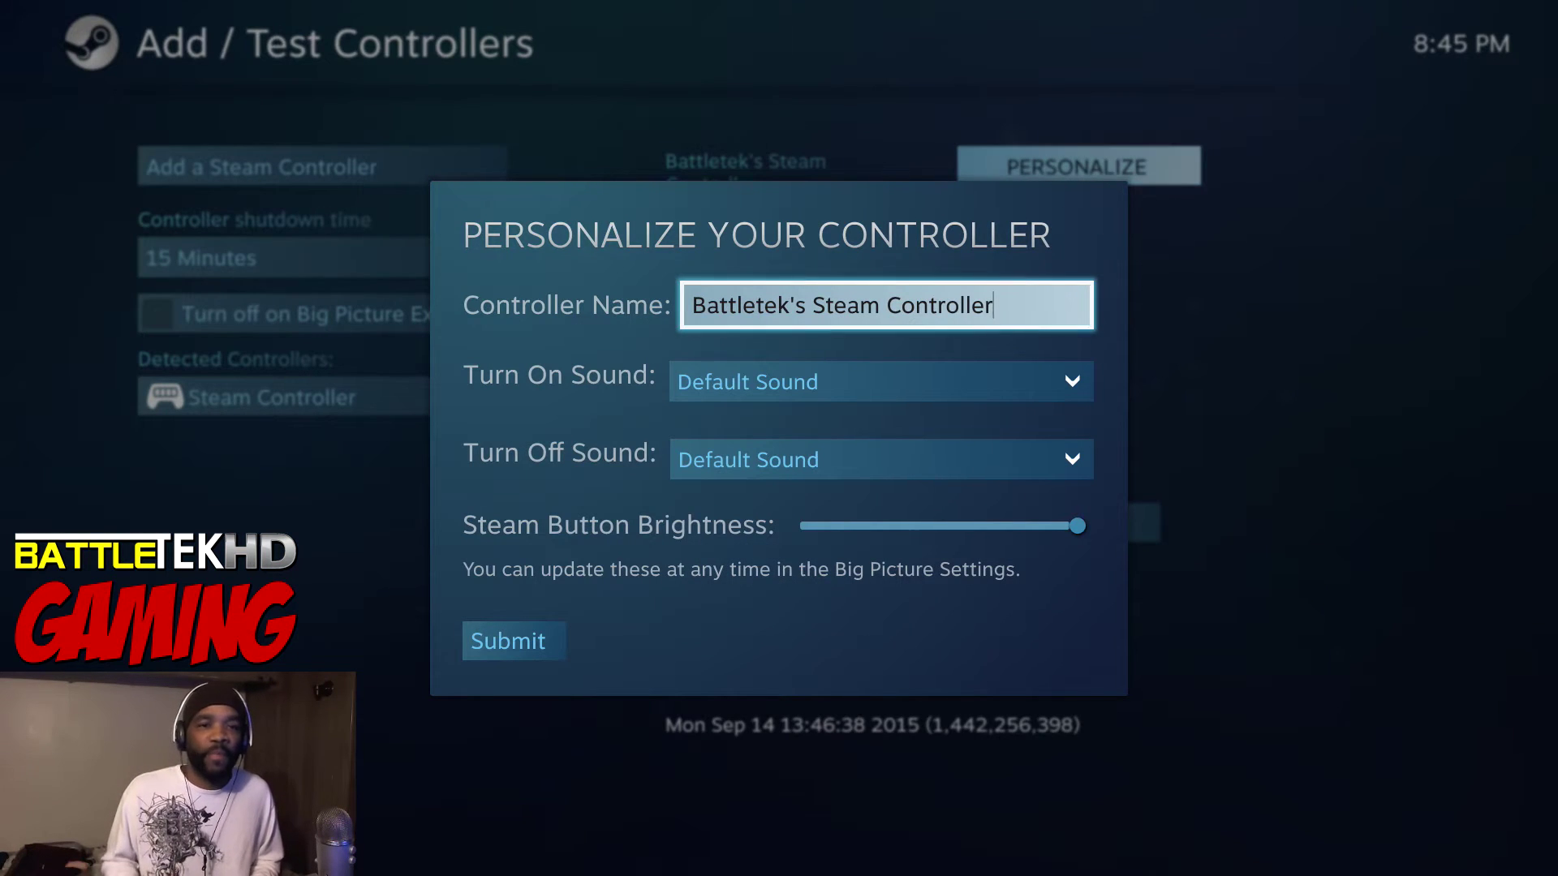
# Open the Turn On Sound list and browse down to Warm and Happy
pyautogui.press('Down')
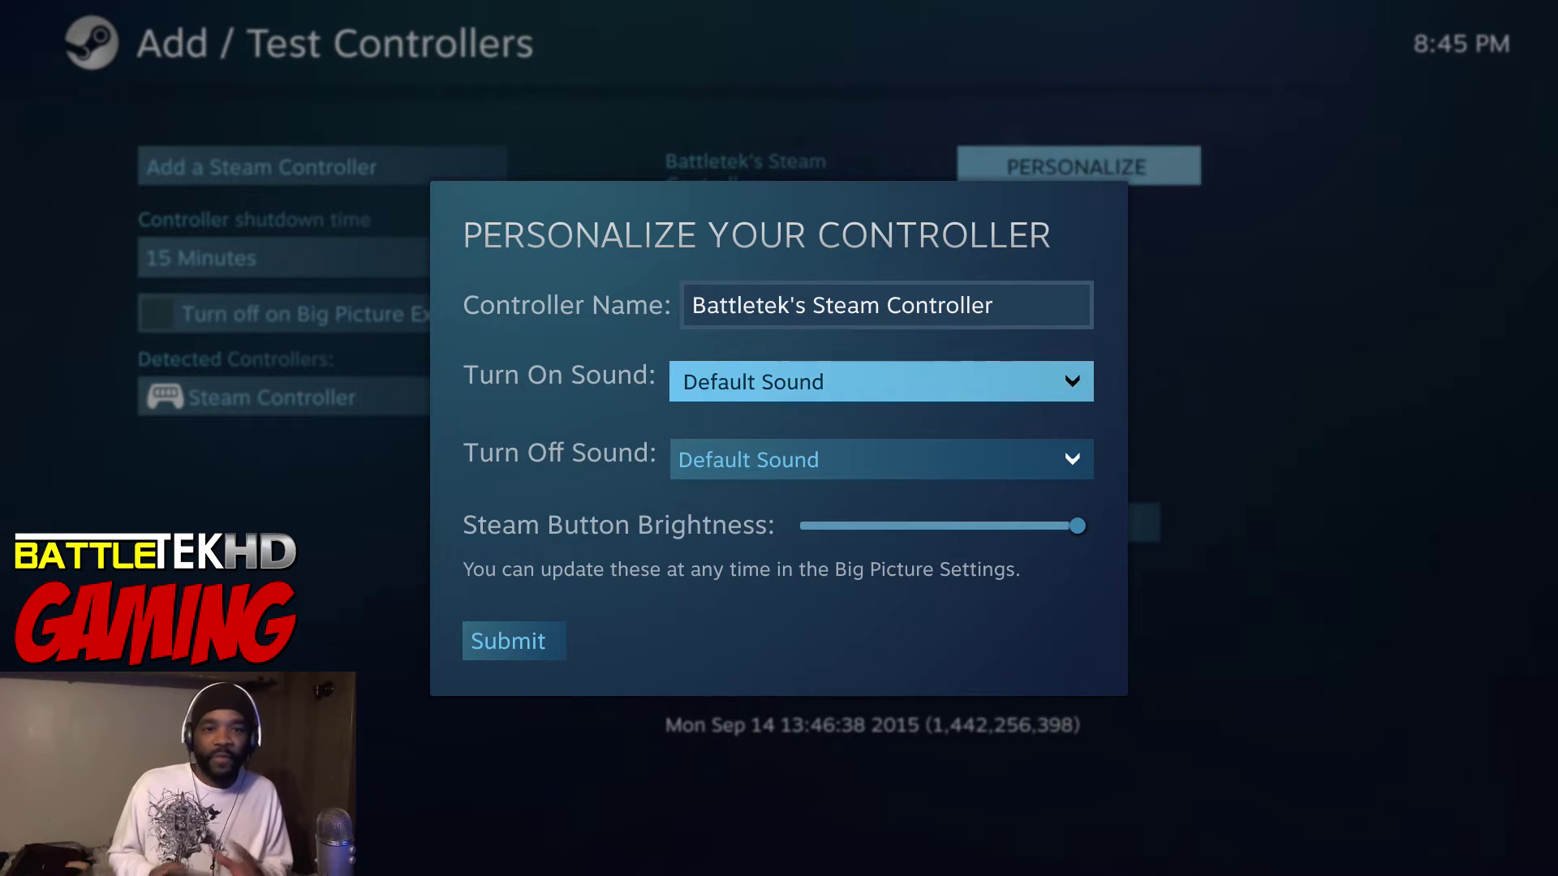
pyautogui.press('Return')
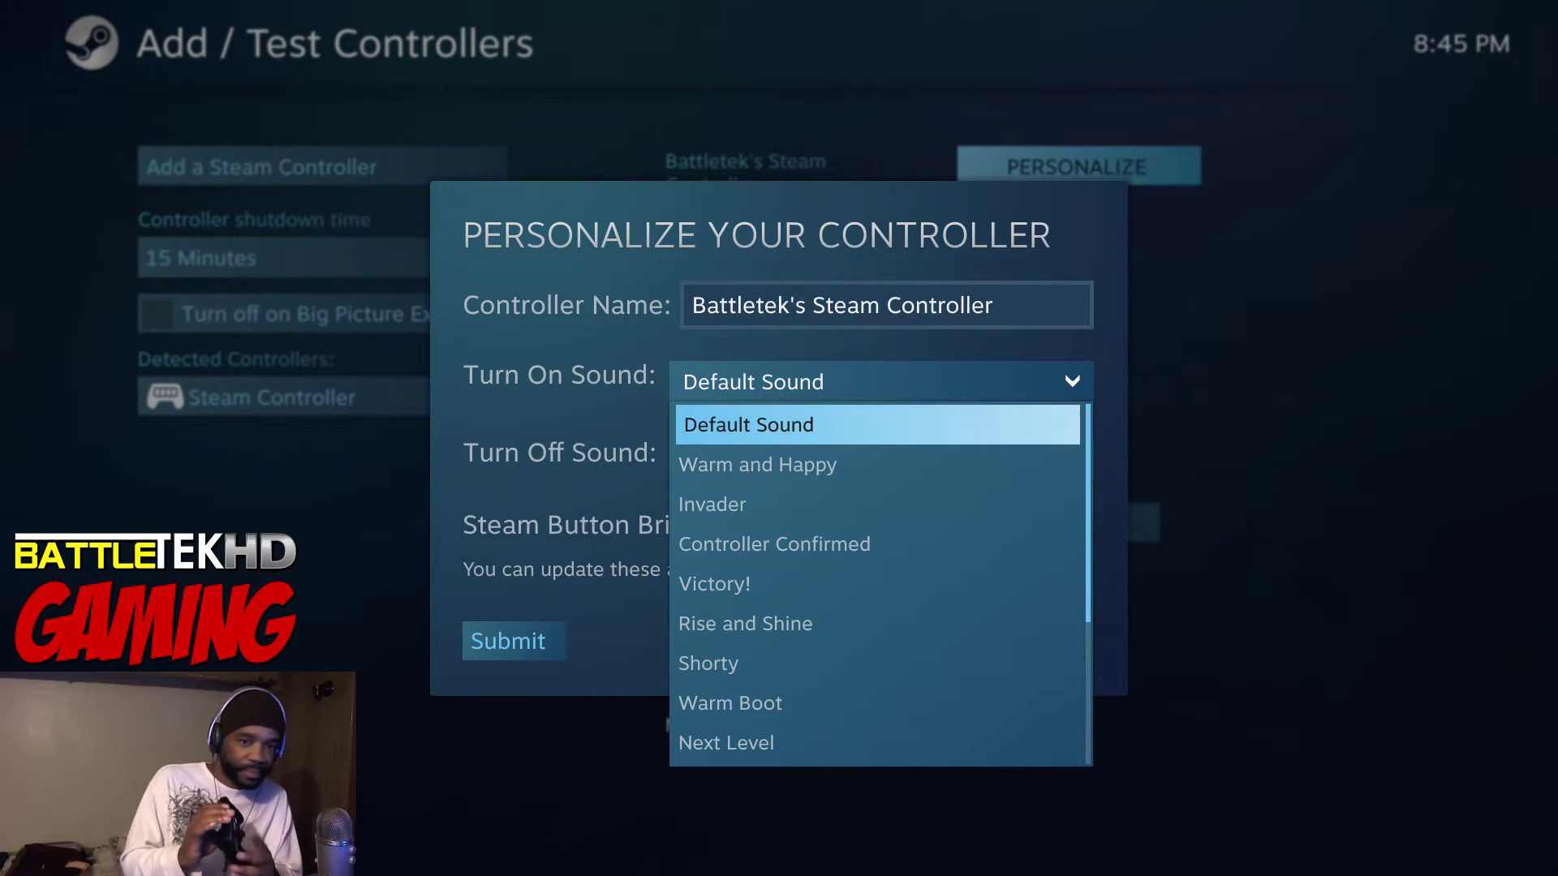
pyautogui.press('Down')
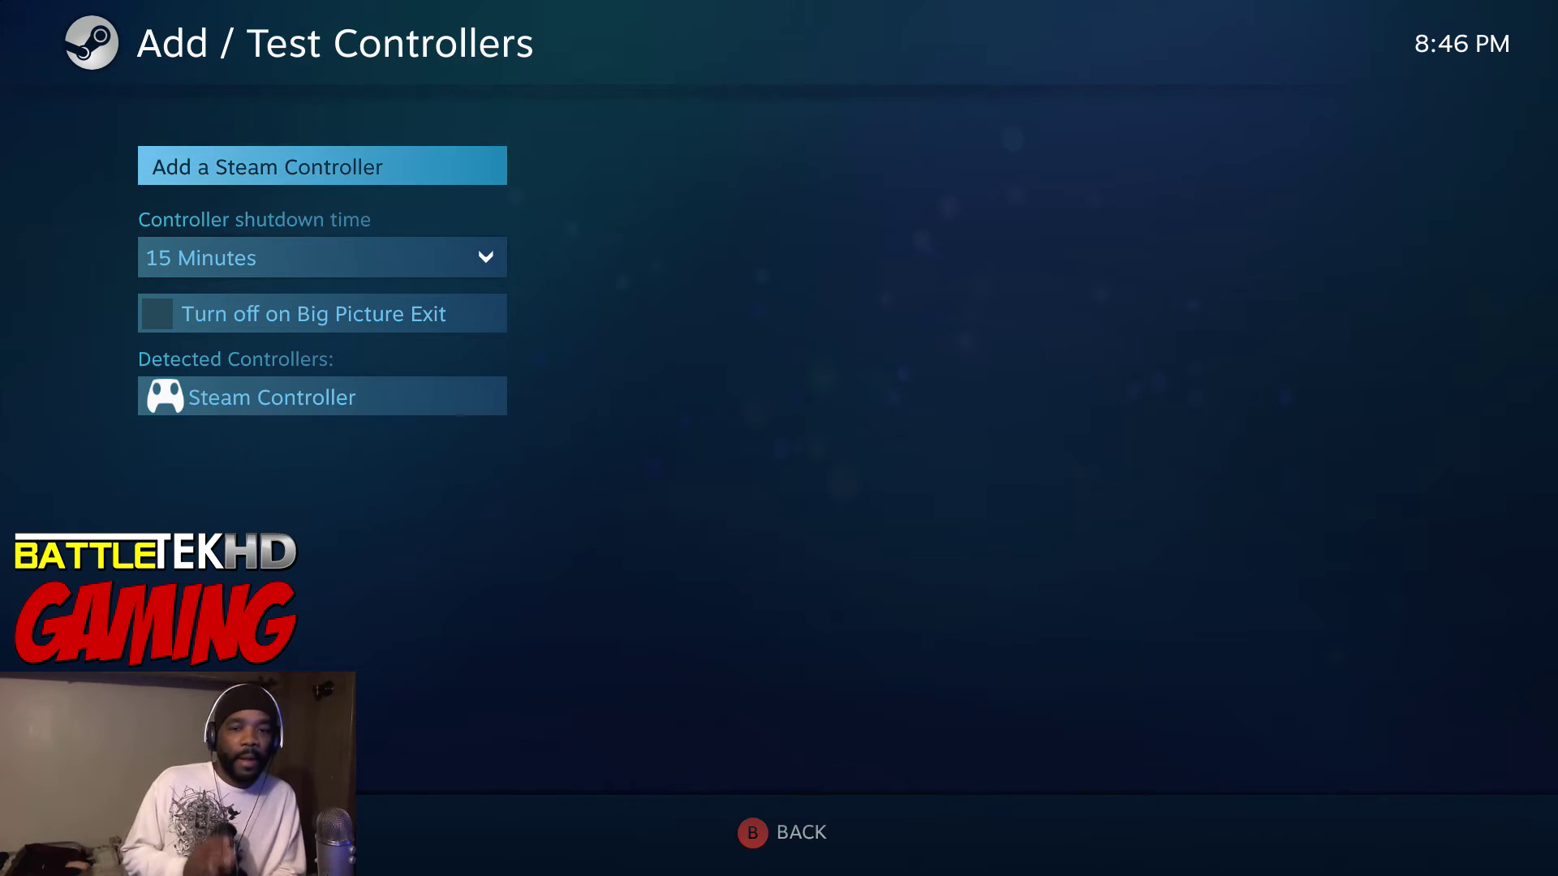
# Reopen the Personalize dialog for the detected Steam Controller
pyautogui.press('Down')
pyautogui.press('Down')
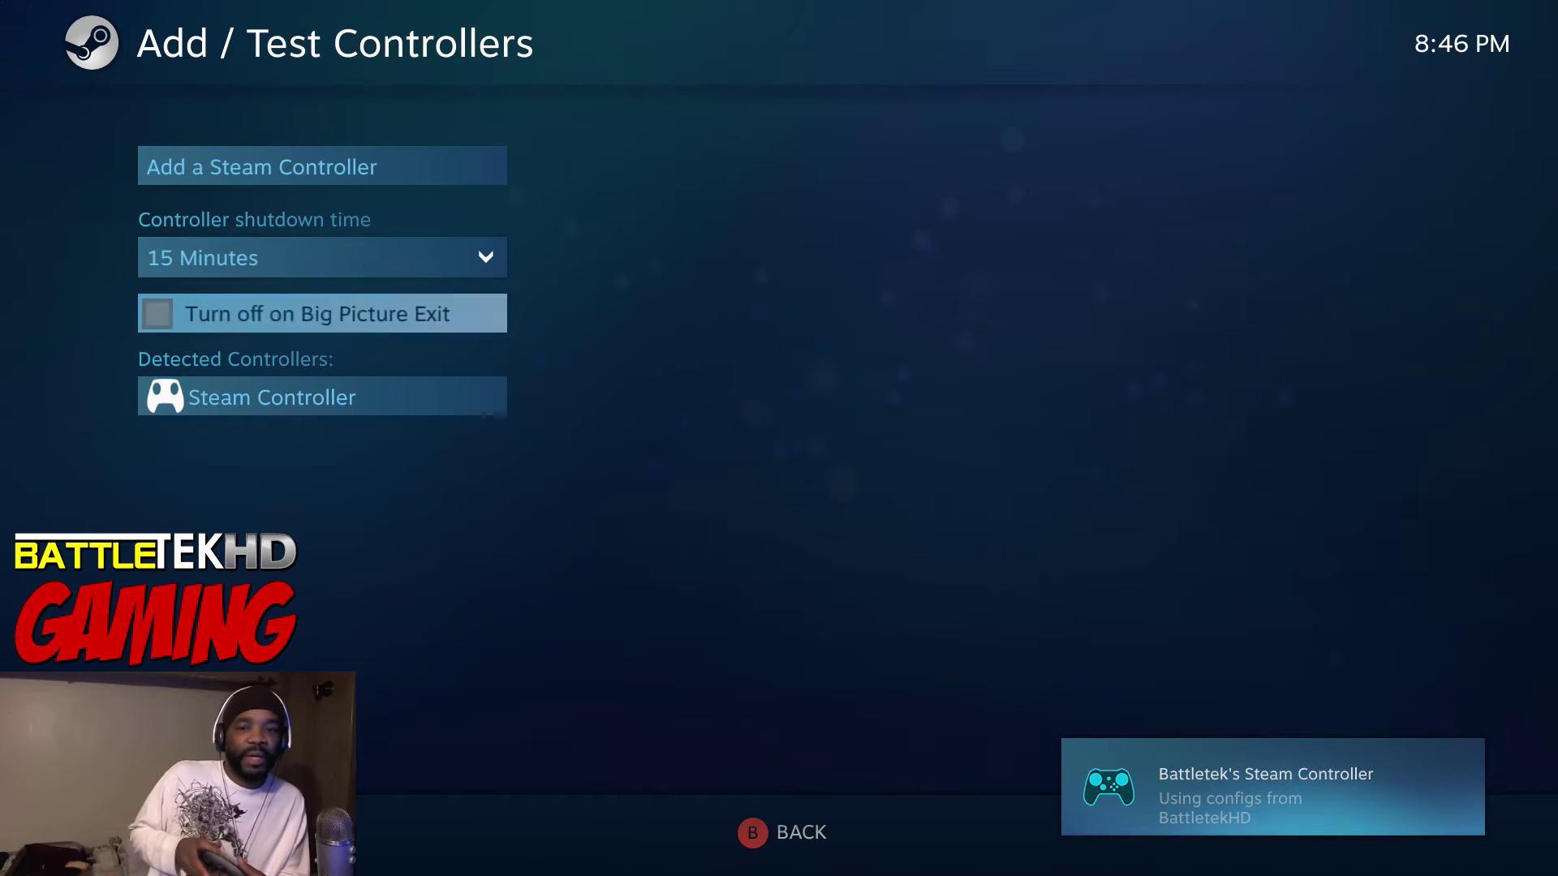
pyautogui.press('Down')
pyautogui.press('Right')
pyautogui.press('Return')
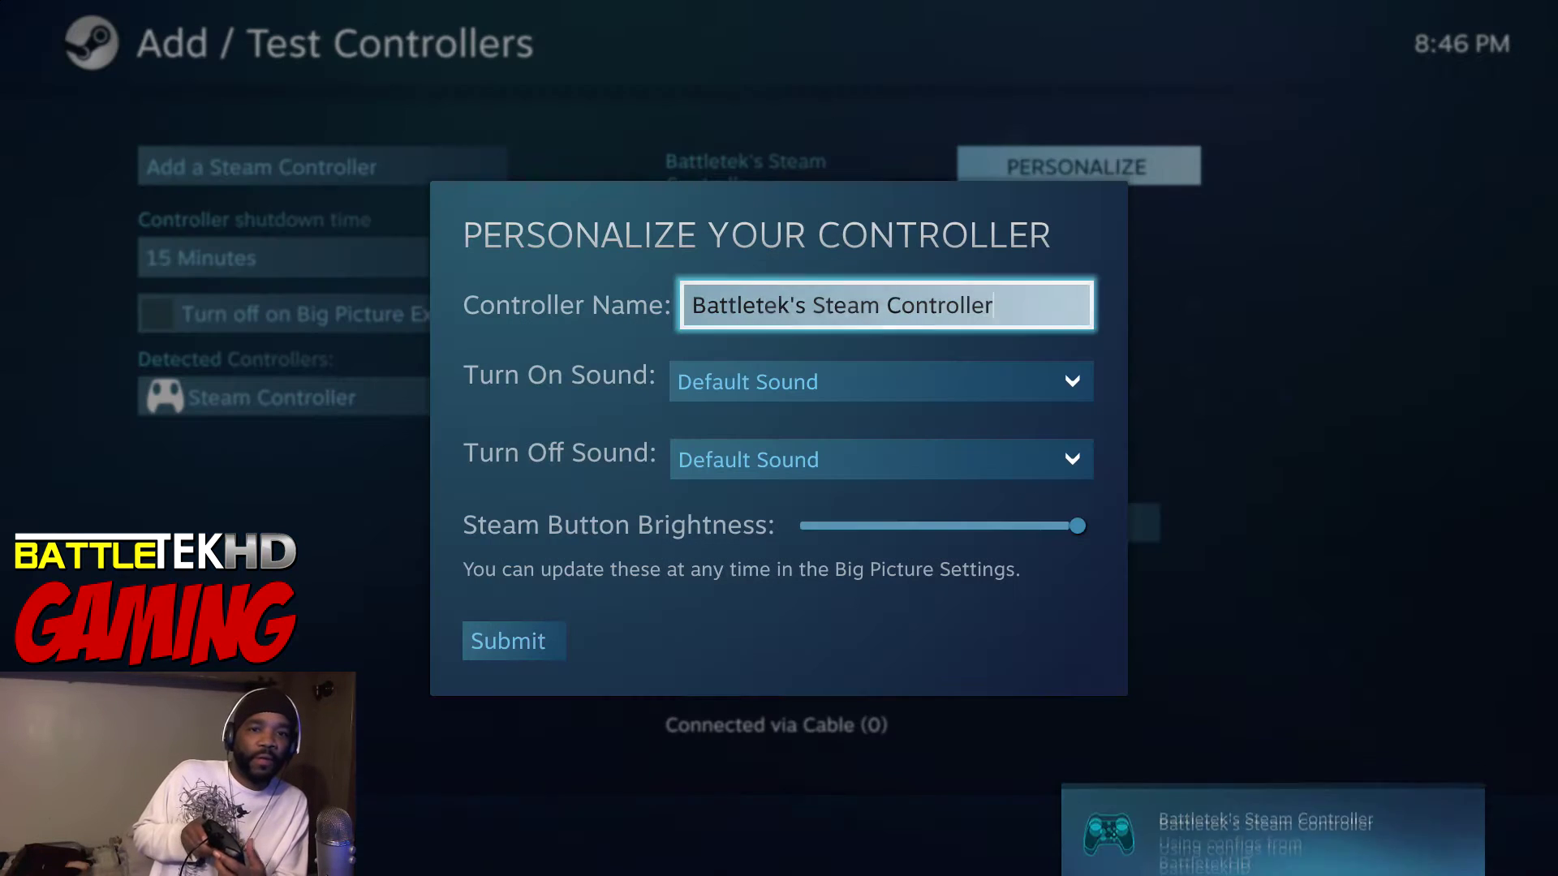
# Preview Warm and Happy, Invader and Controller Confirmed as turn-on sounds
pyautogui.press('Down')
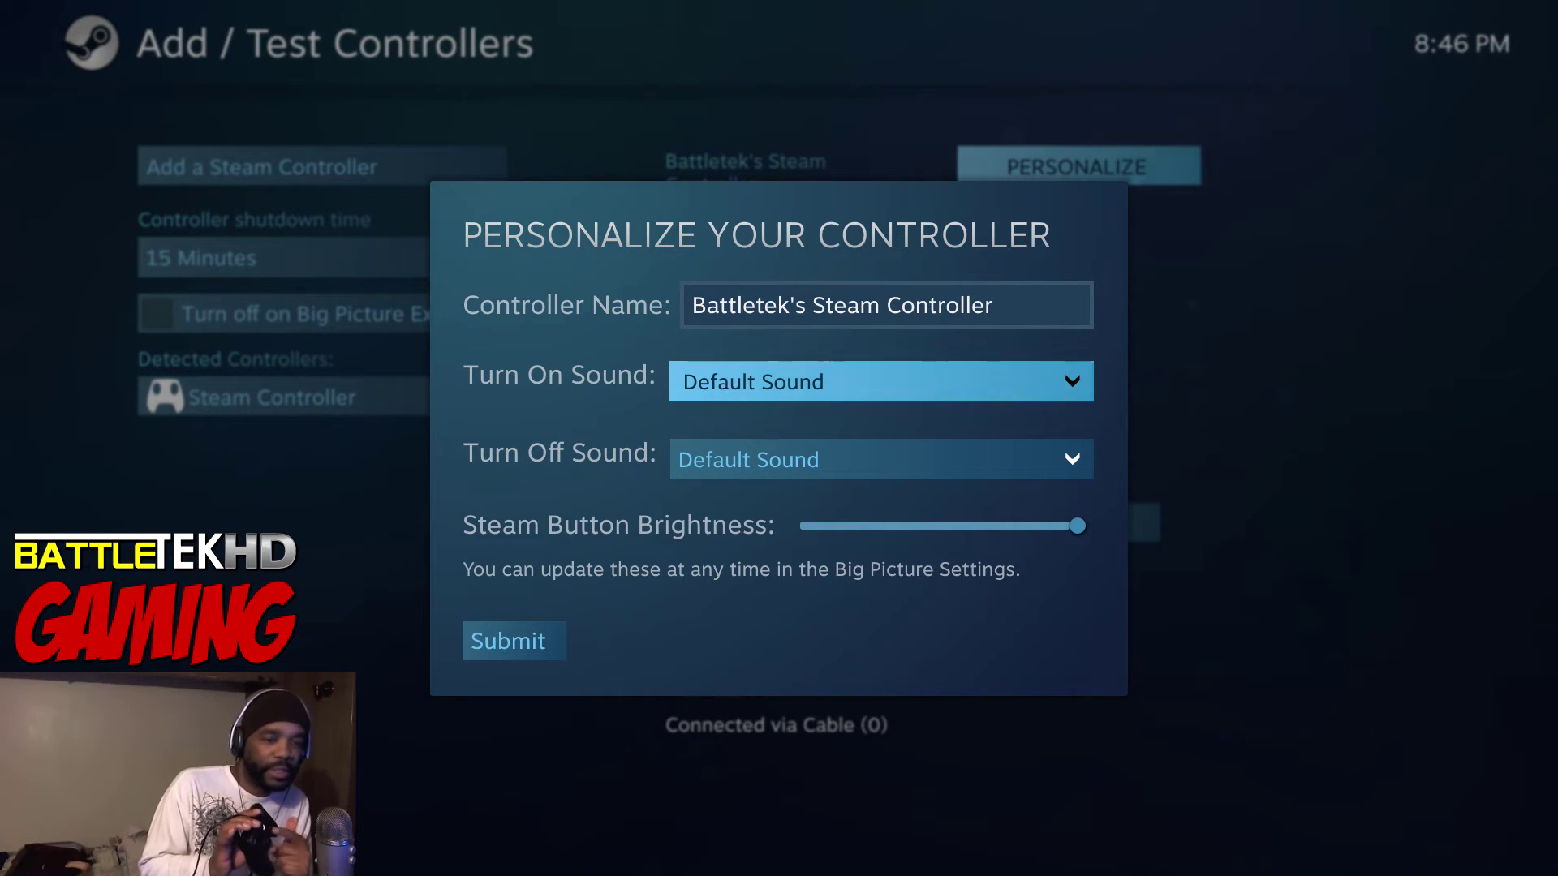
pyautogui.press('Return')
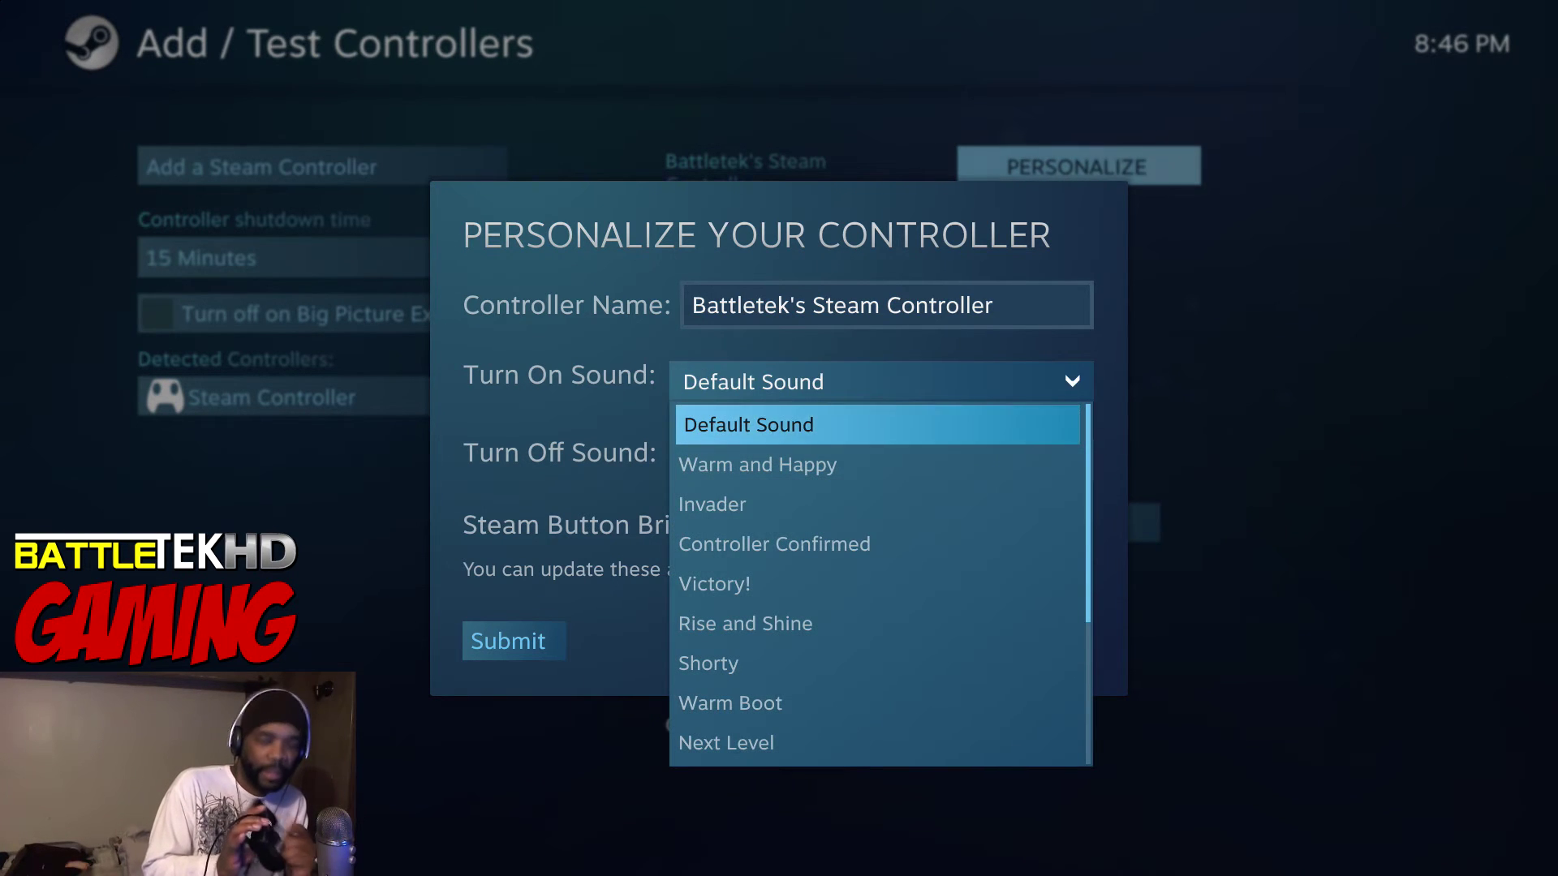
pyautogui.press('Down')
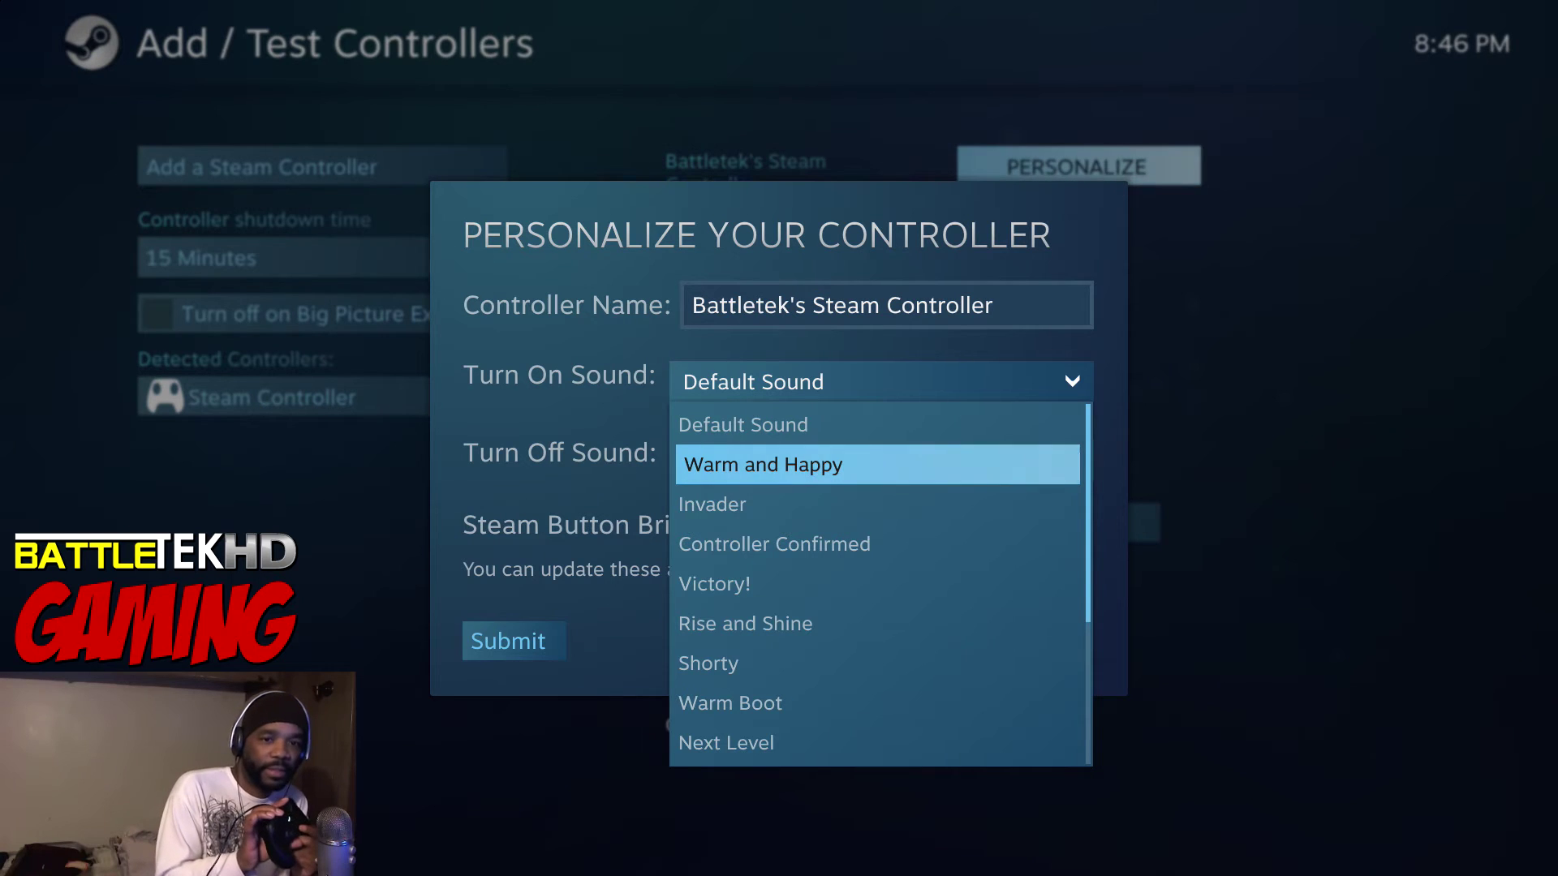
pyautogui.press('Return')
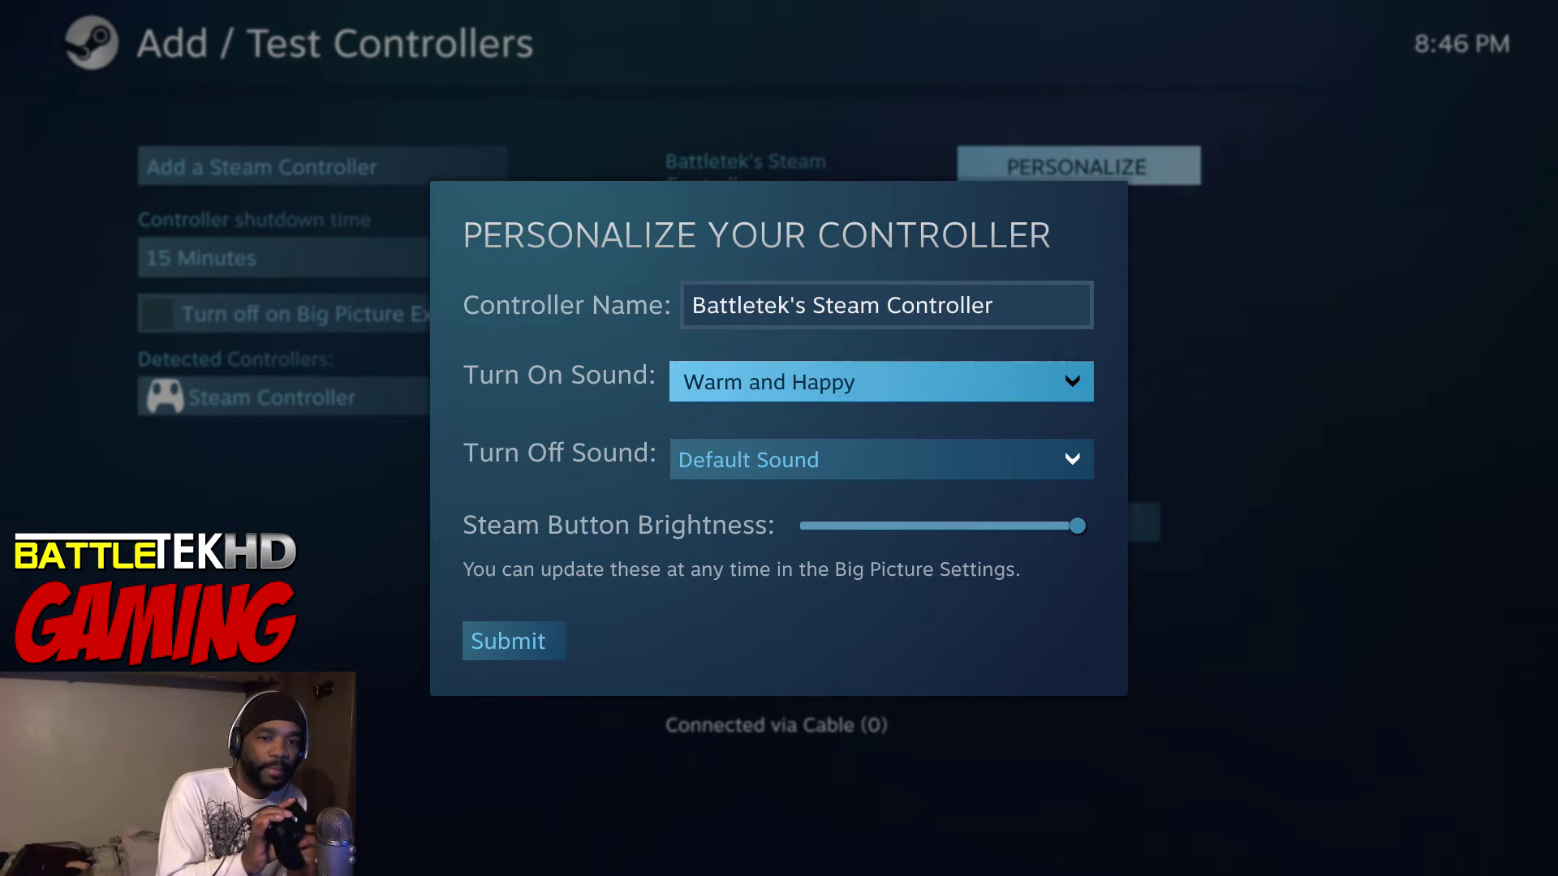
pyautogui.press('Return')
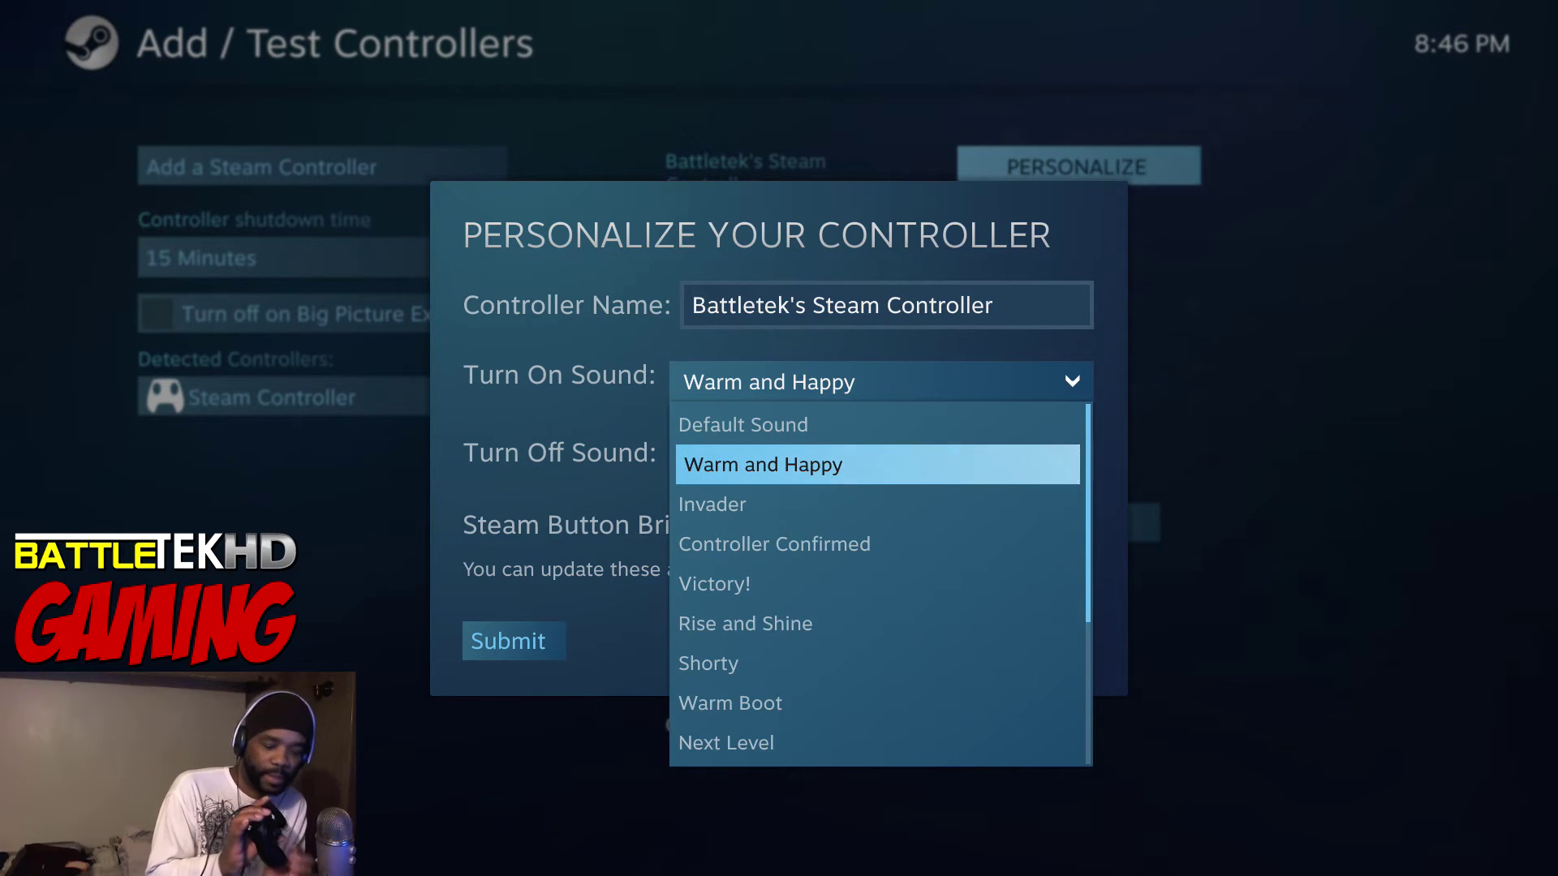
pyautogui.press('Down')
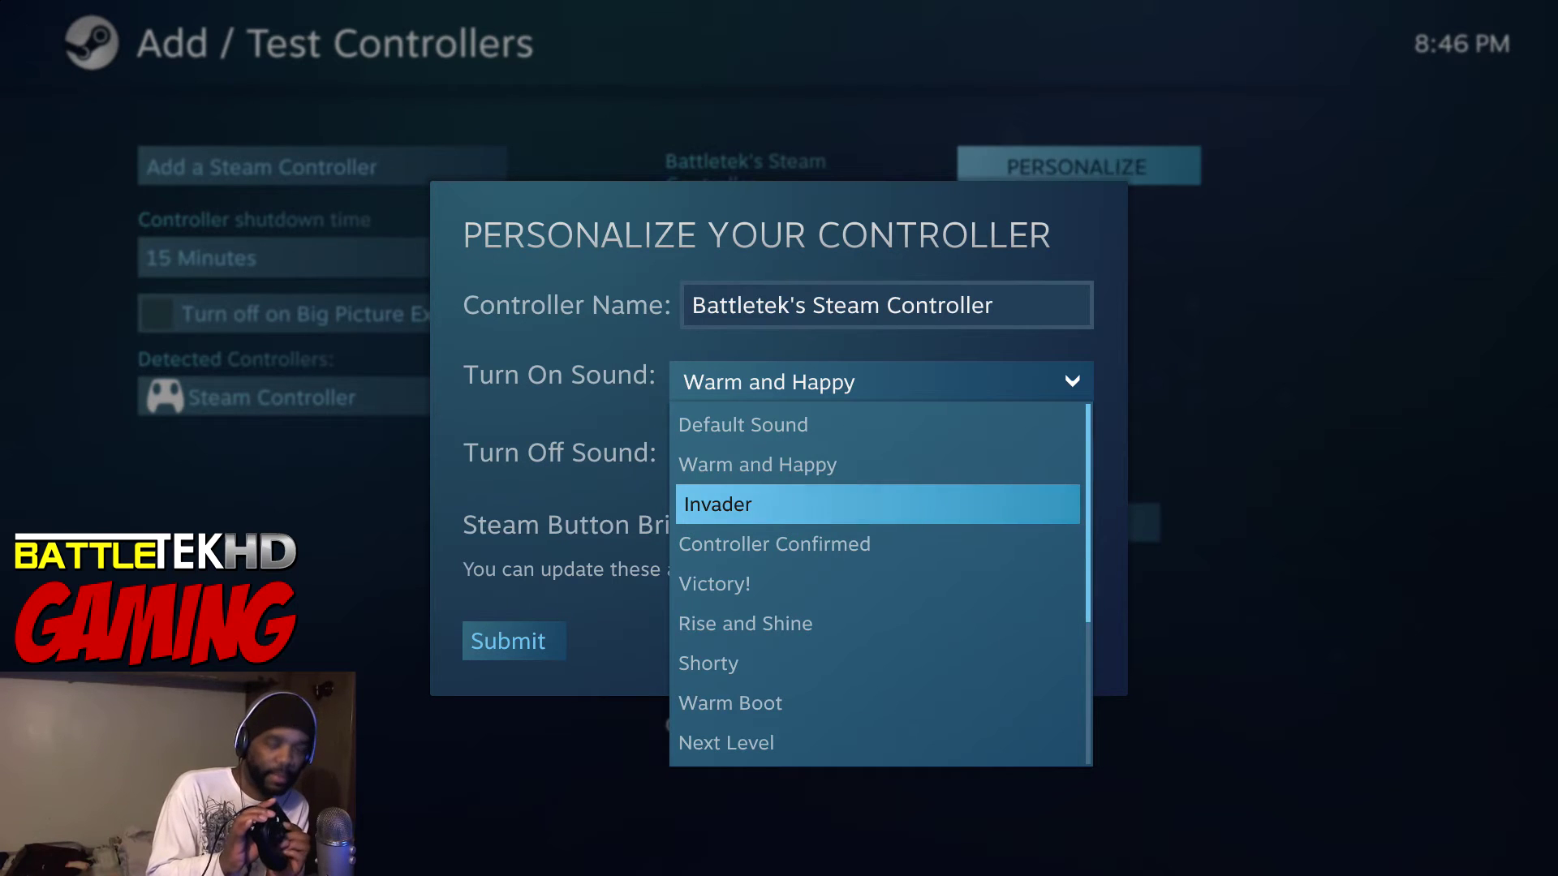
pyautogui.press('Return')
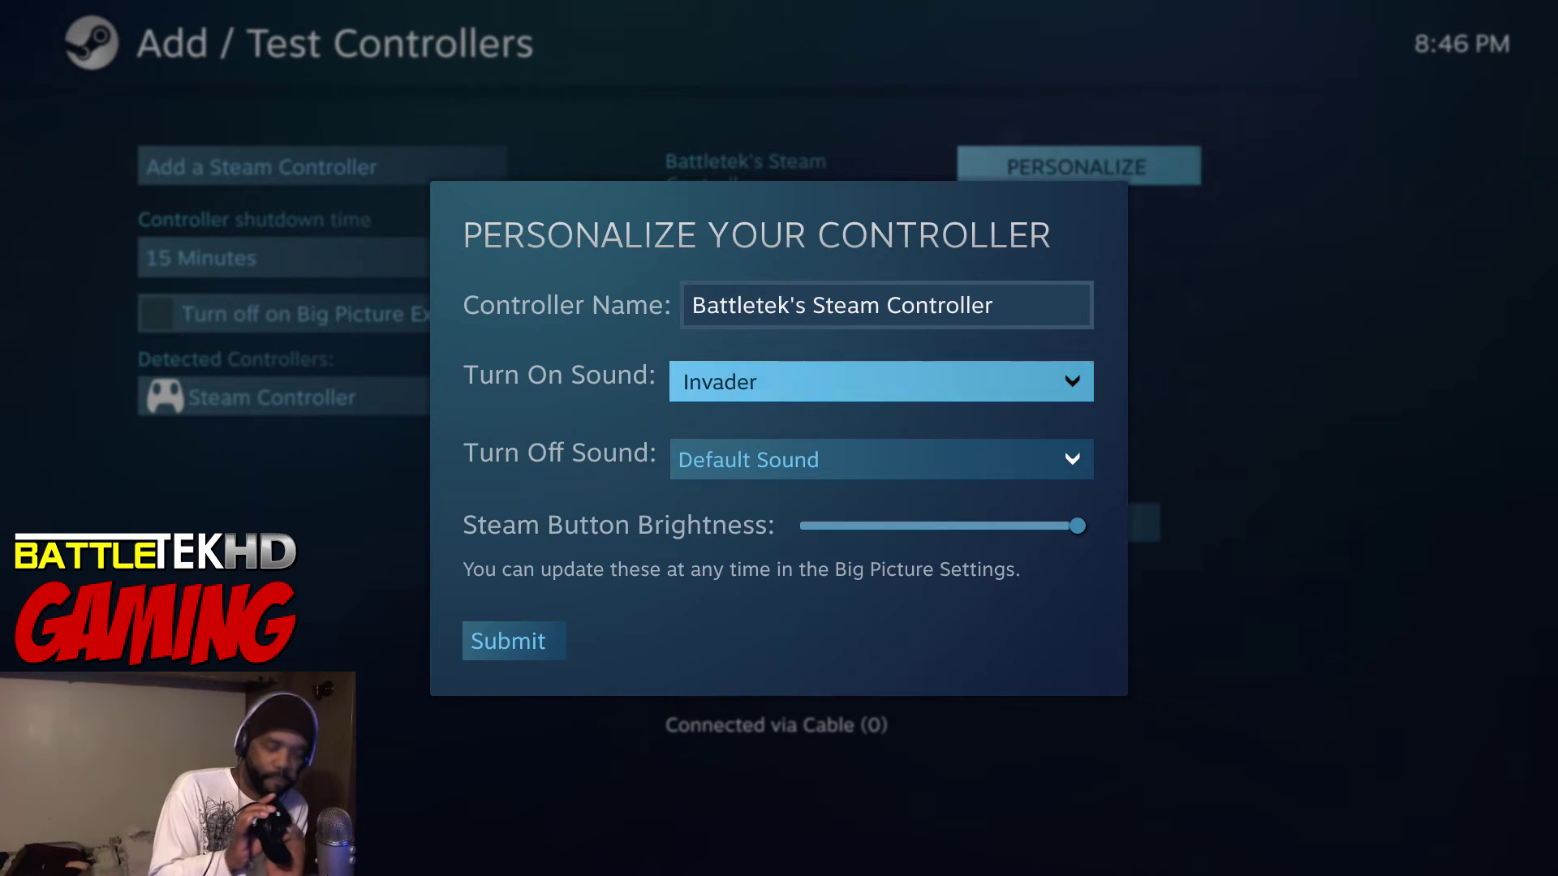
pyautogui.press('Return')
pyautogui.press('Down')
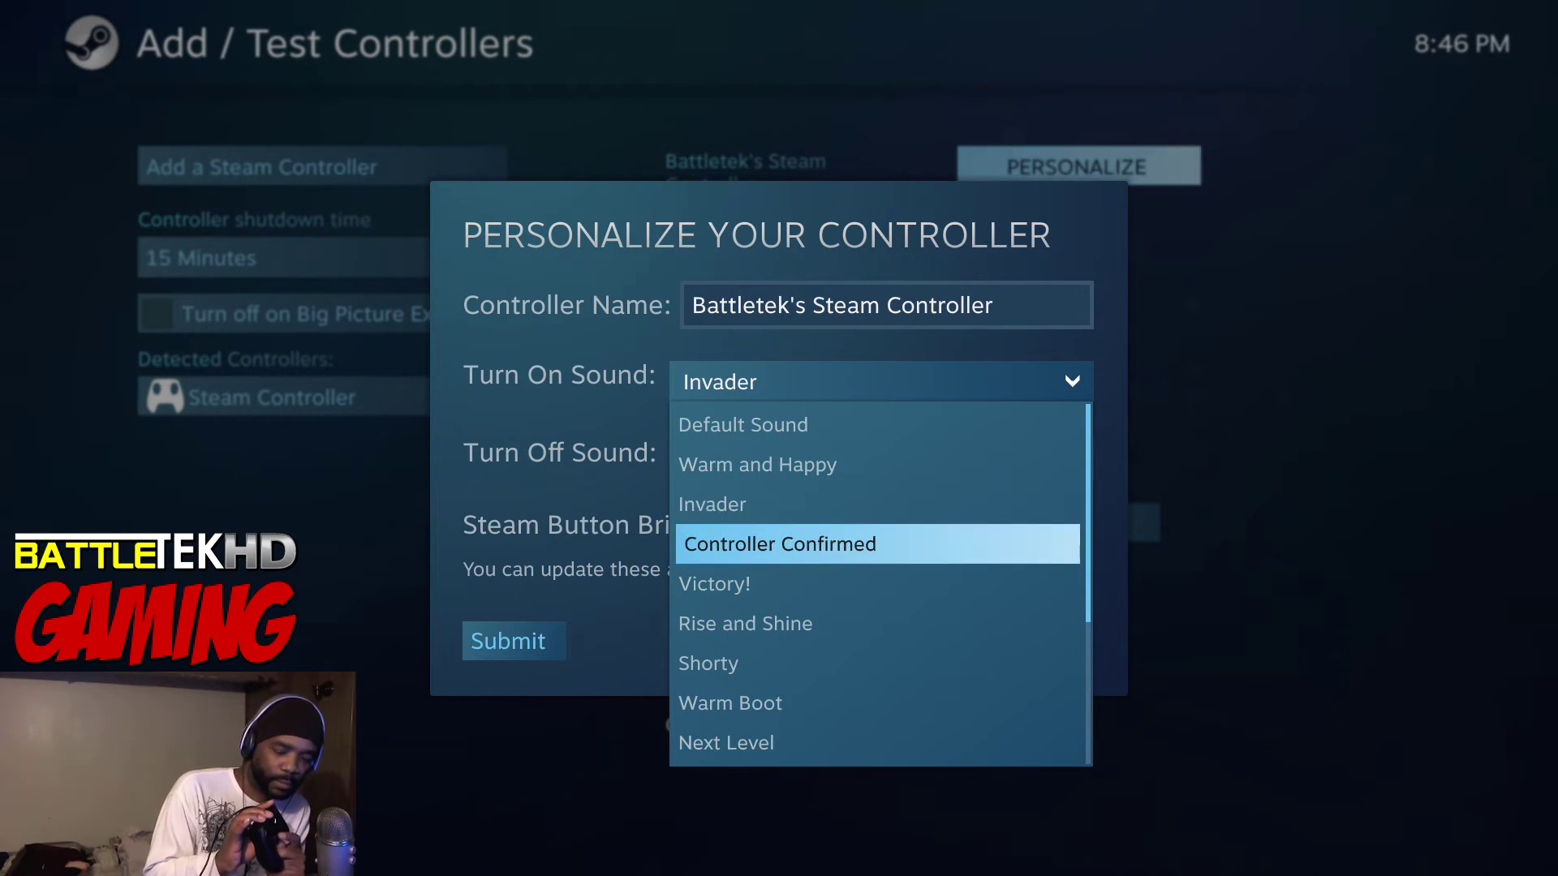
pyautogui.press('Return')
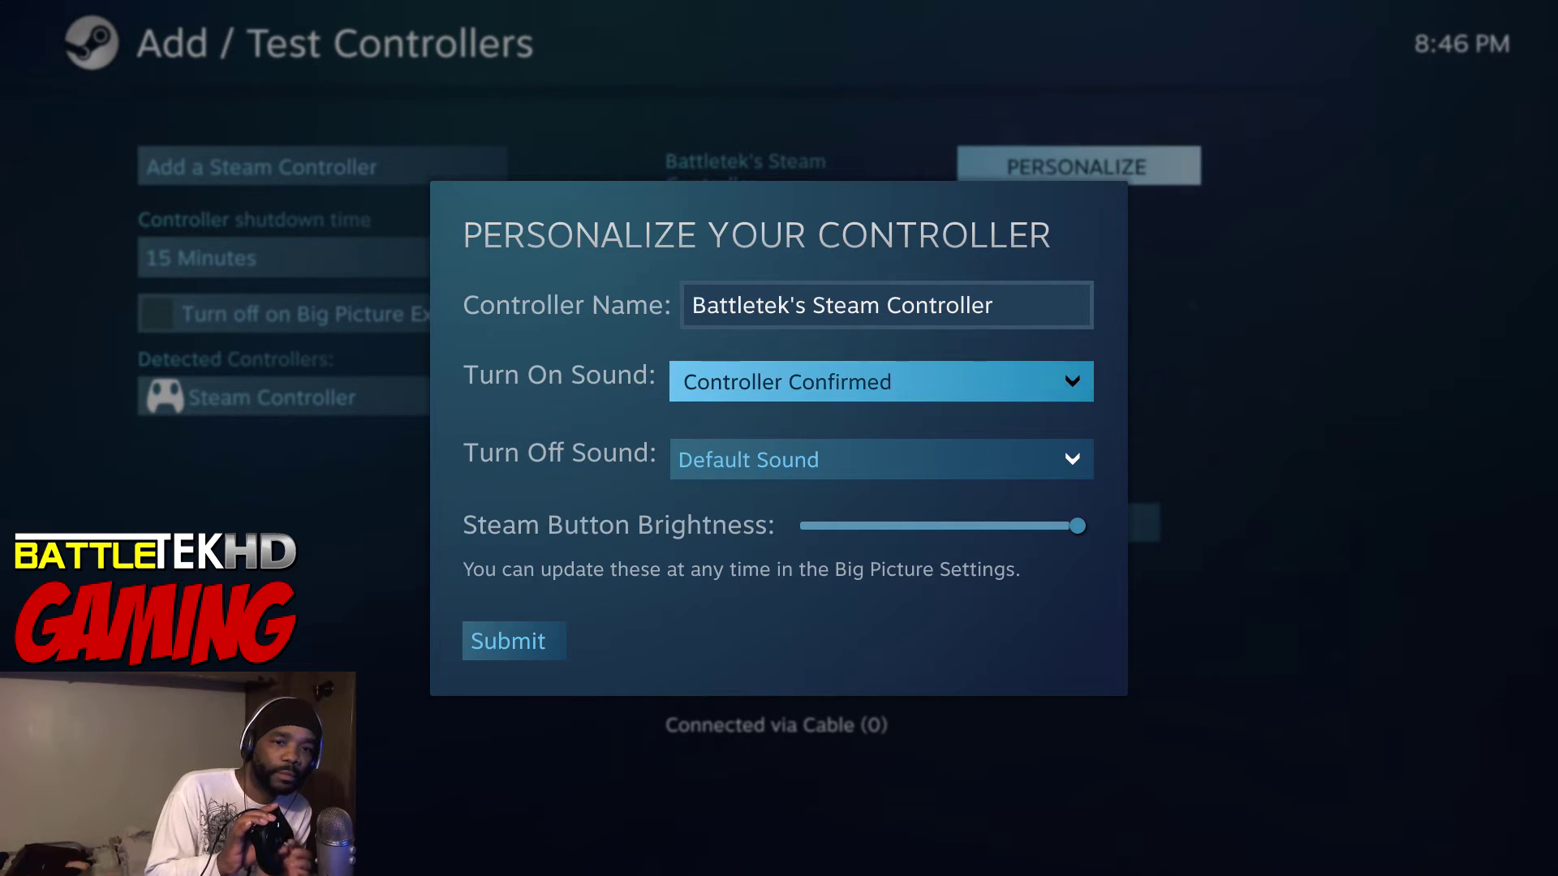
# Preview Victory!, Rise and Shine, Shorty and Warm Boot as turn-on sounds
pyautogui.press('Return')
pyautogui.press('Down')
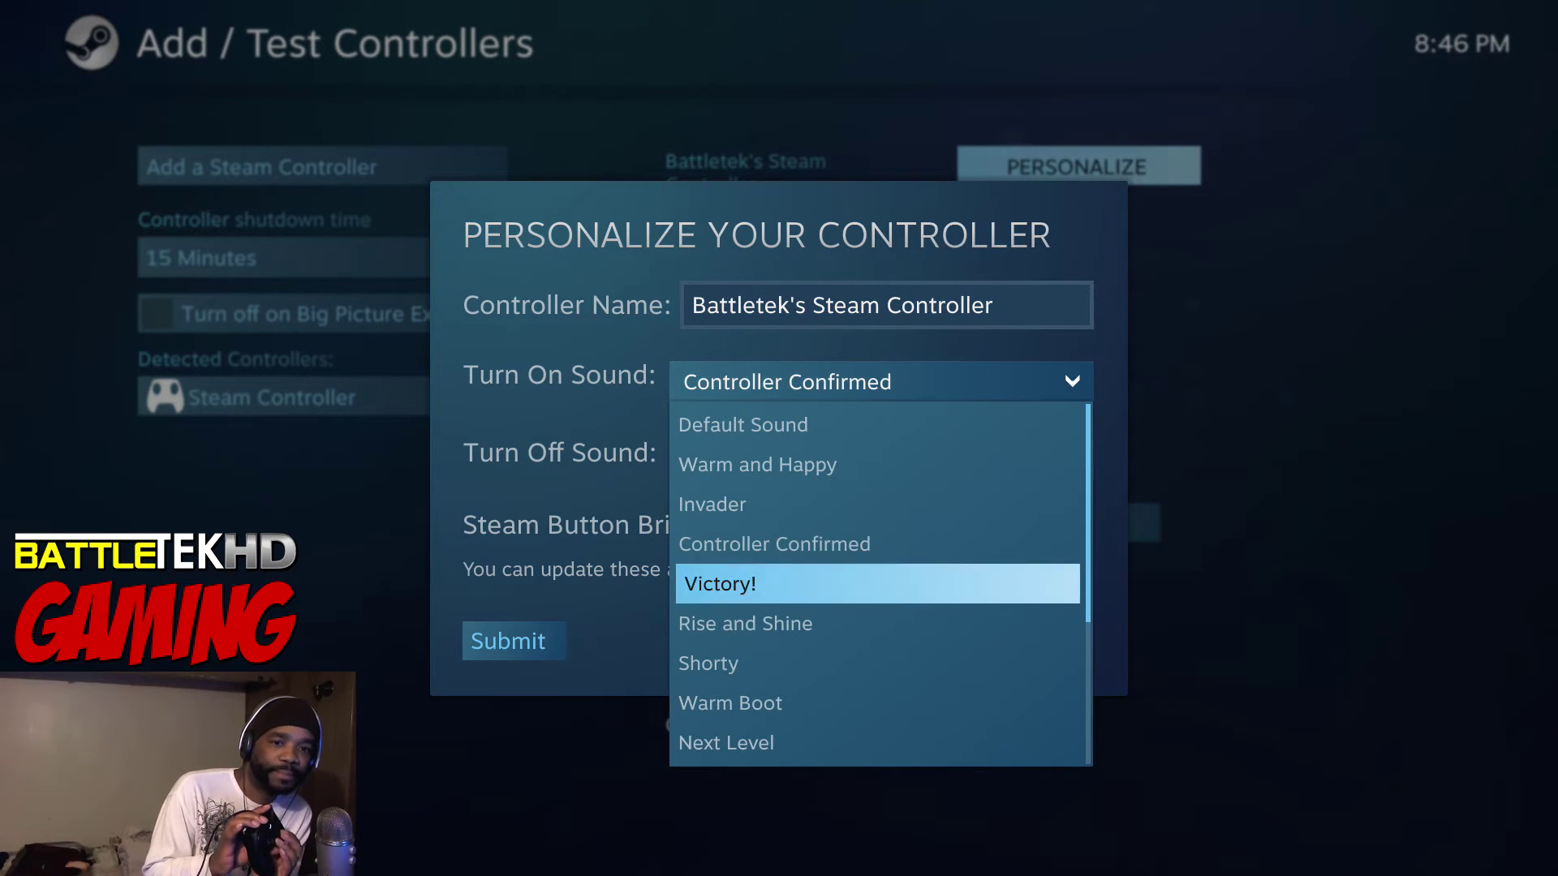
pyautogui.press('Return')
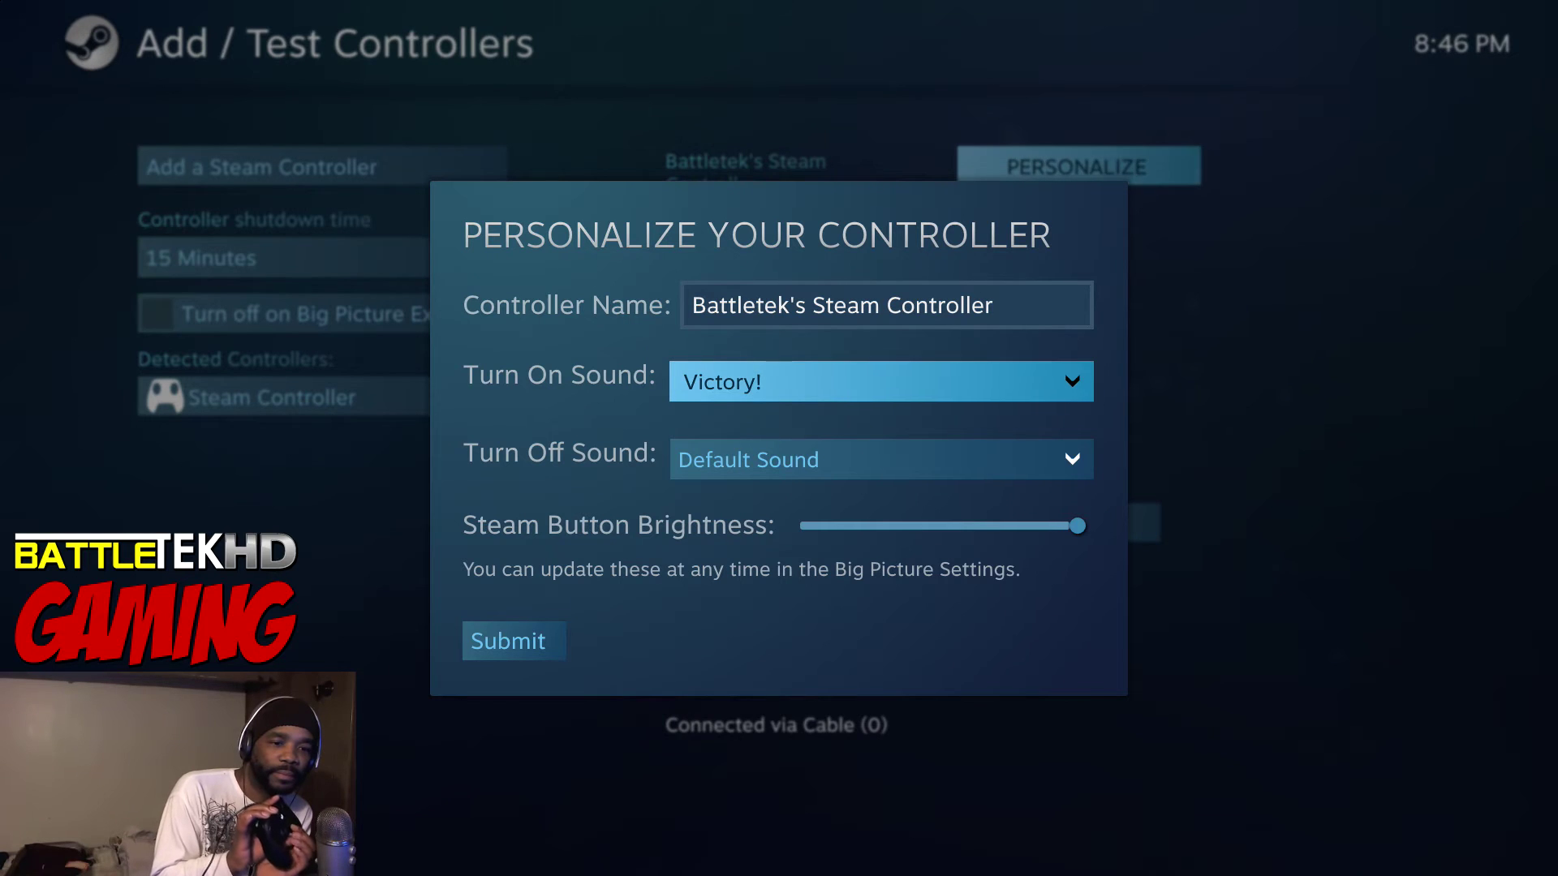
pyautogui.press('Return')
pyautogui.press('Down')
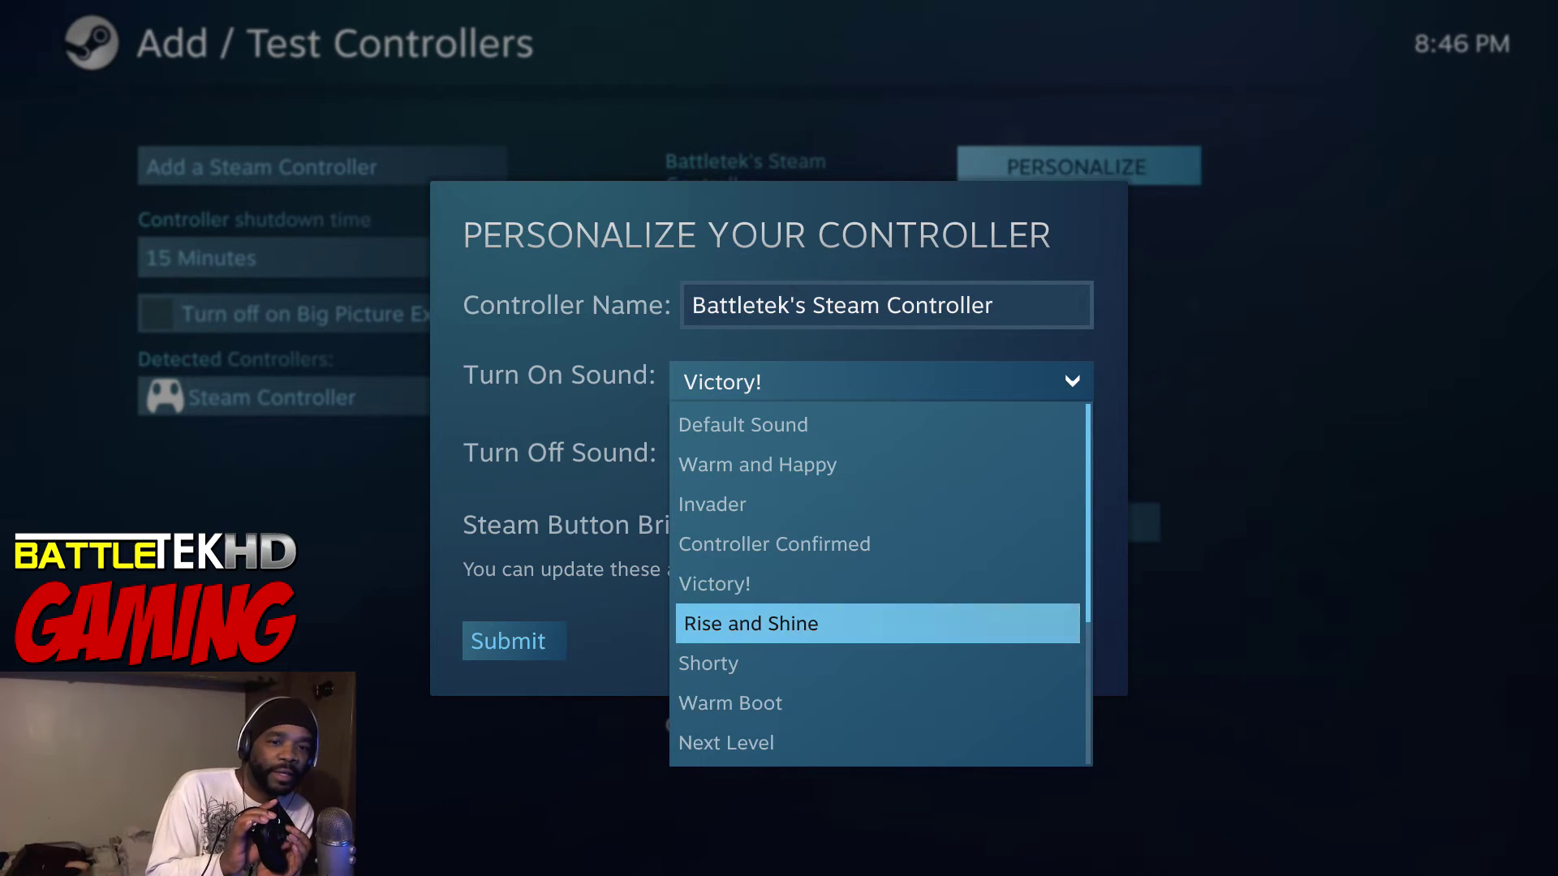
pyautogui.press('Return')
pyautogui.press('Return')
pyautogui.press('Down')
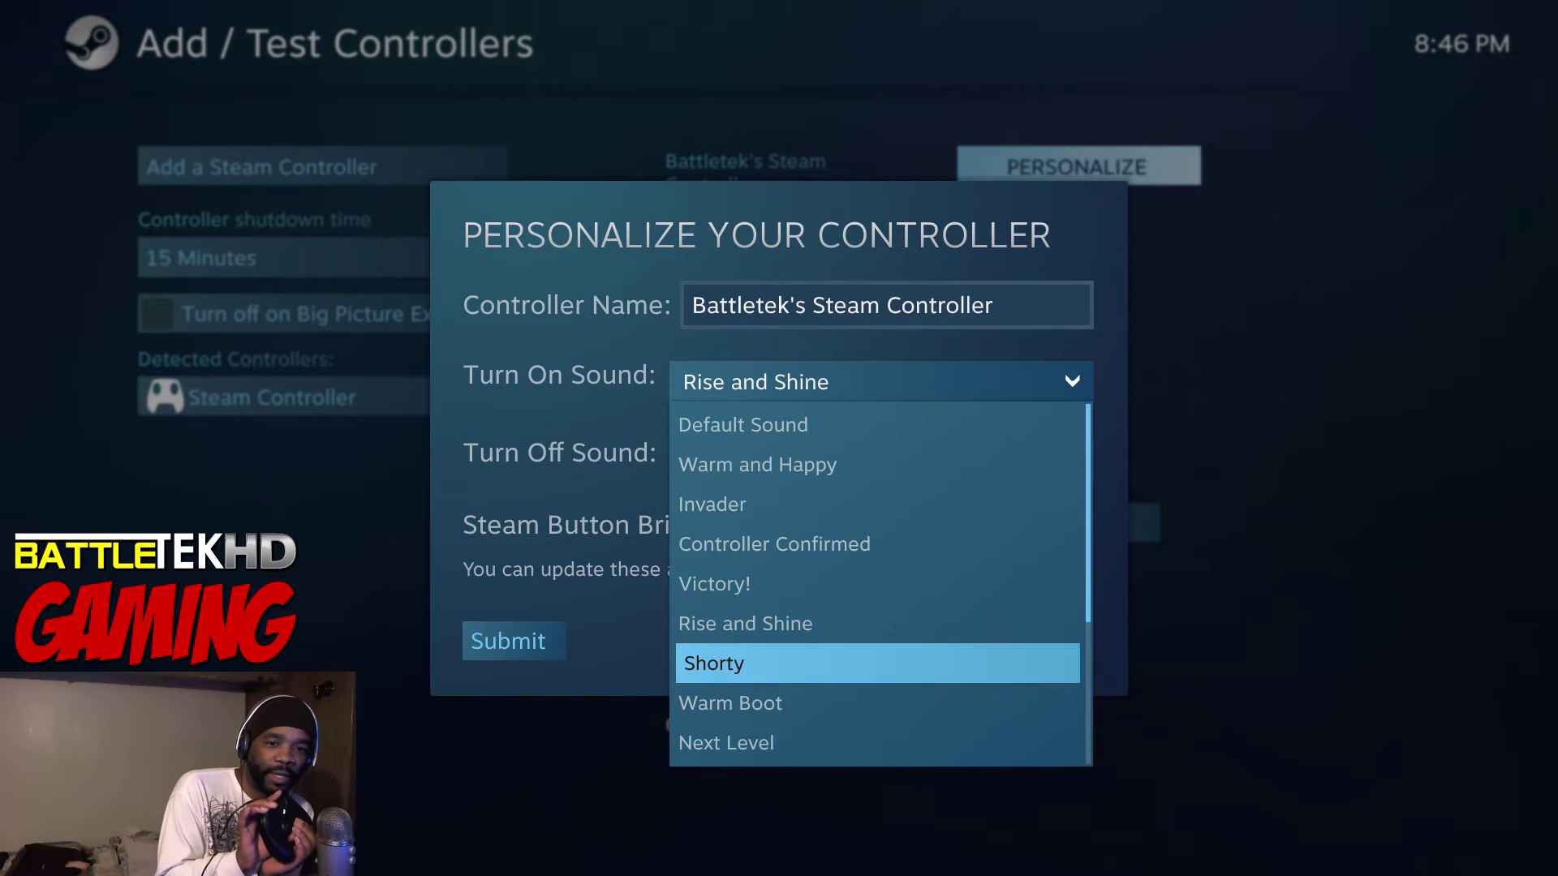
pyautogui.press('Return')
# Set the controller's turn-on sound to Next Level
pyautogui.press('Return')
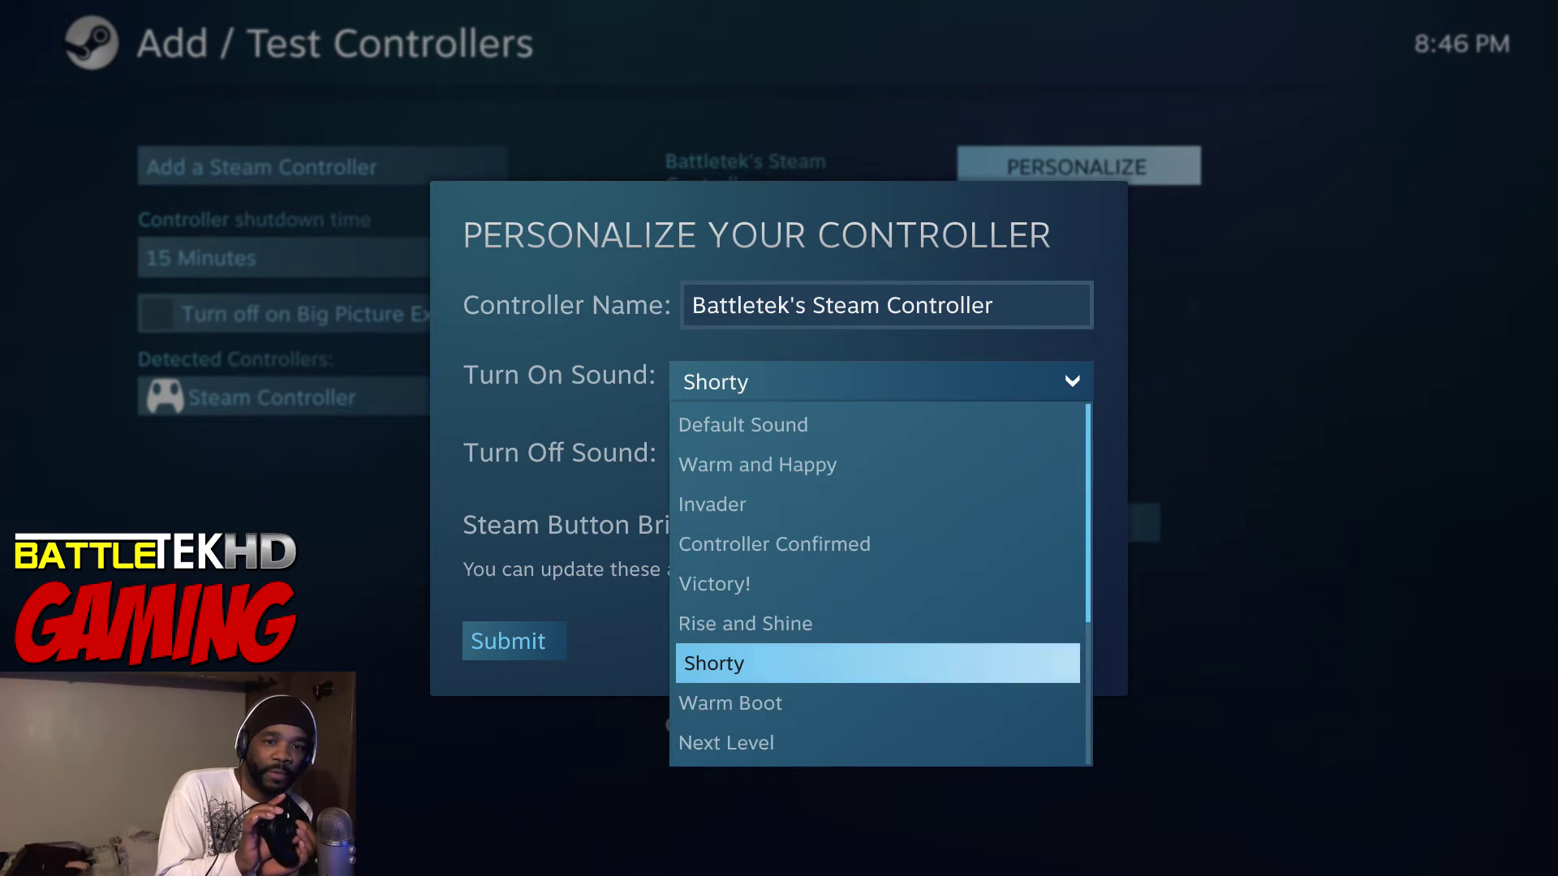
pyautogui.press('Down')
pyautogui.press('Return')
pyautogui.press('Return')
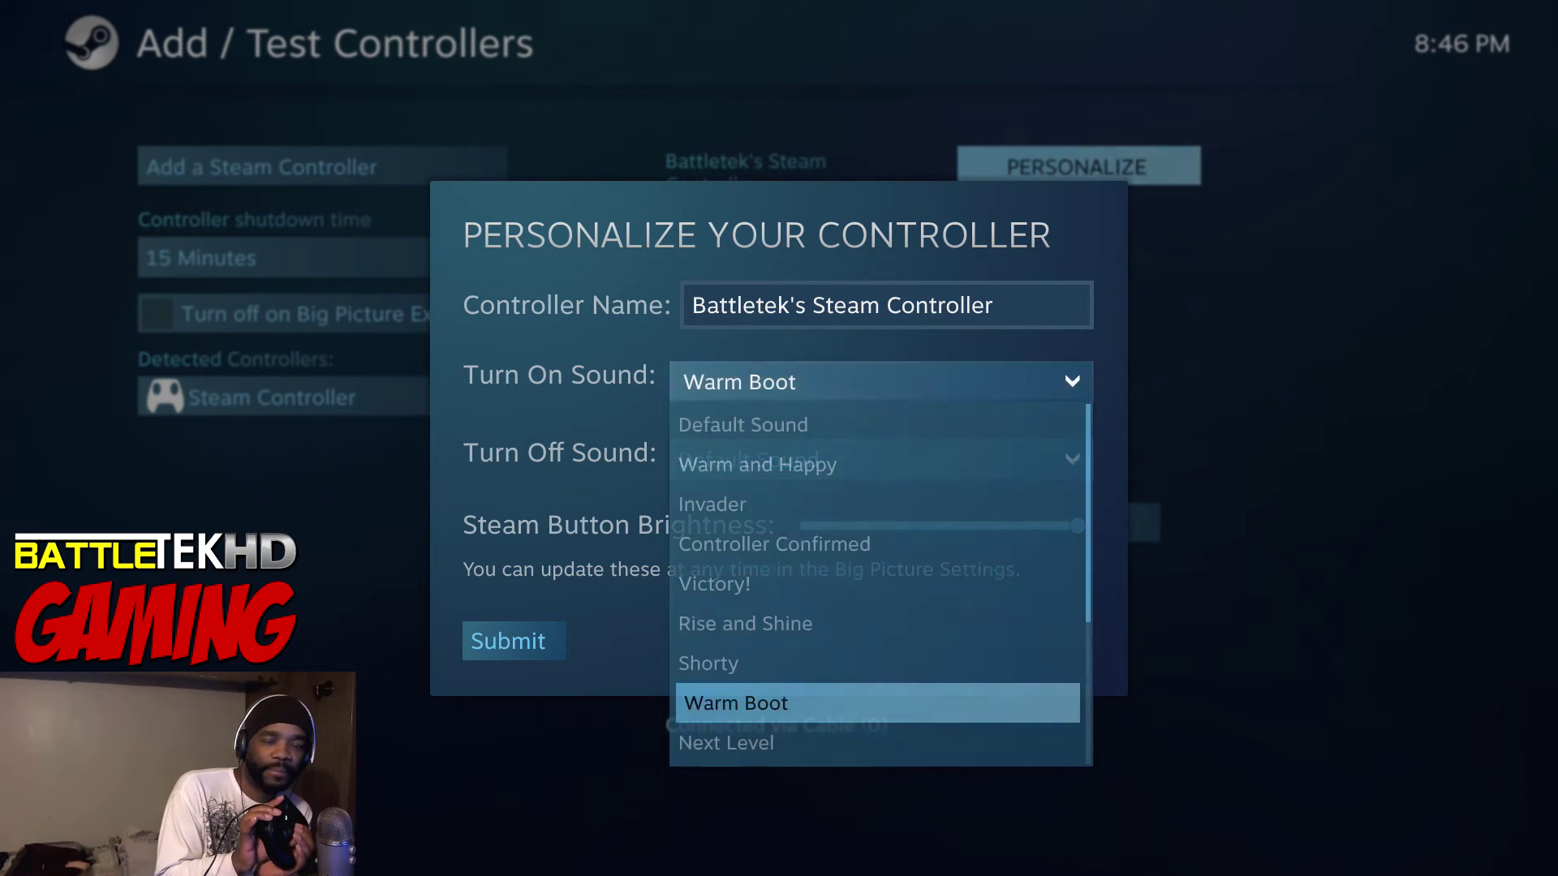
pyautogui.press('Down')
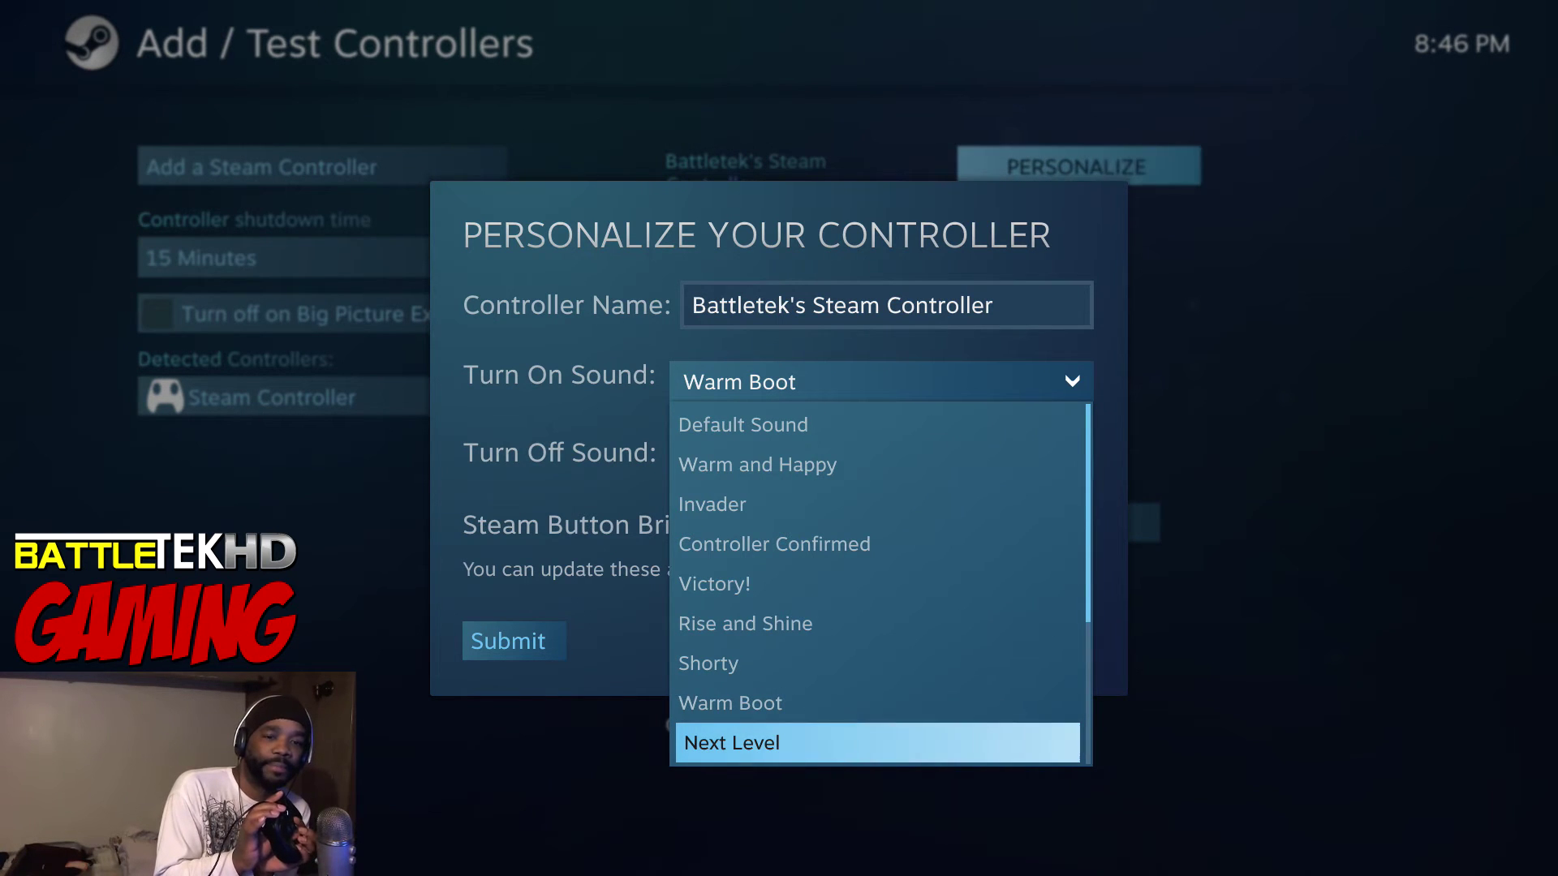
pyautogui.press('Return')
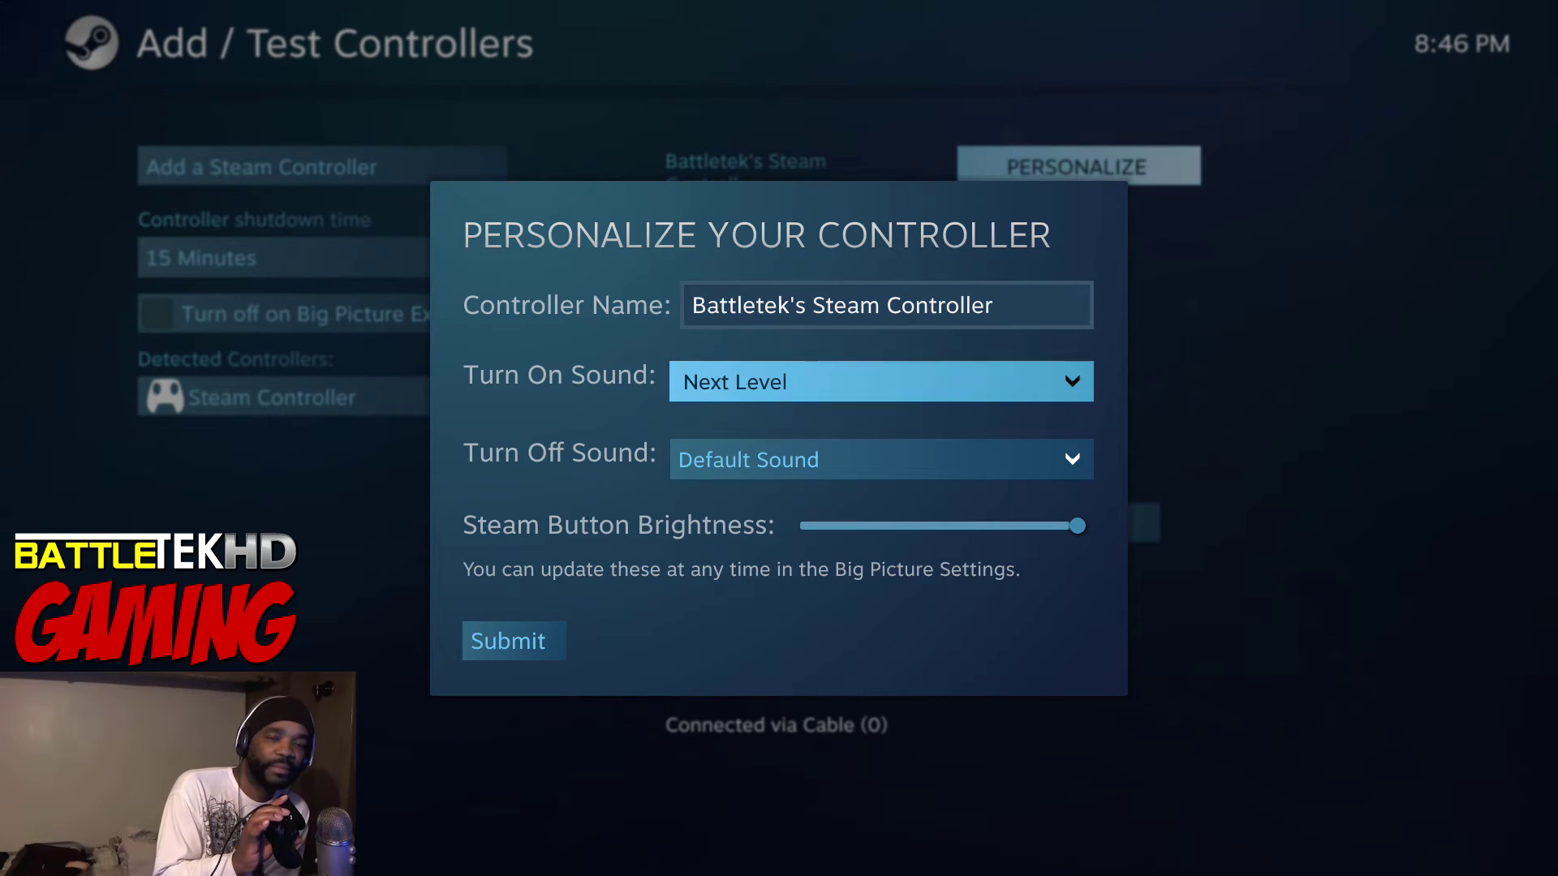
pyautogui.press('Down')
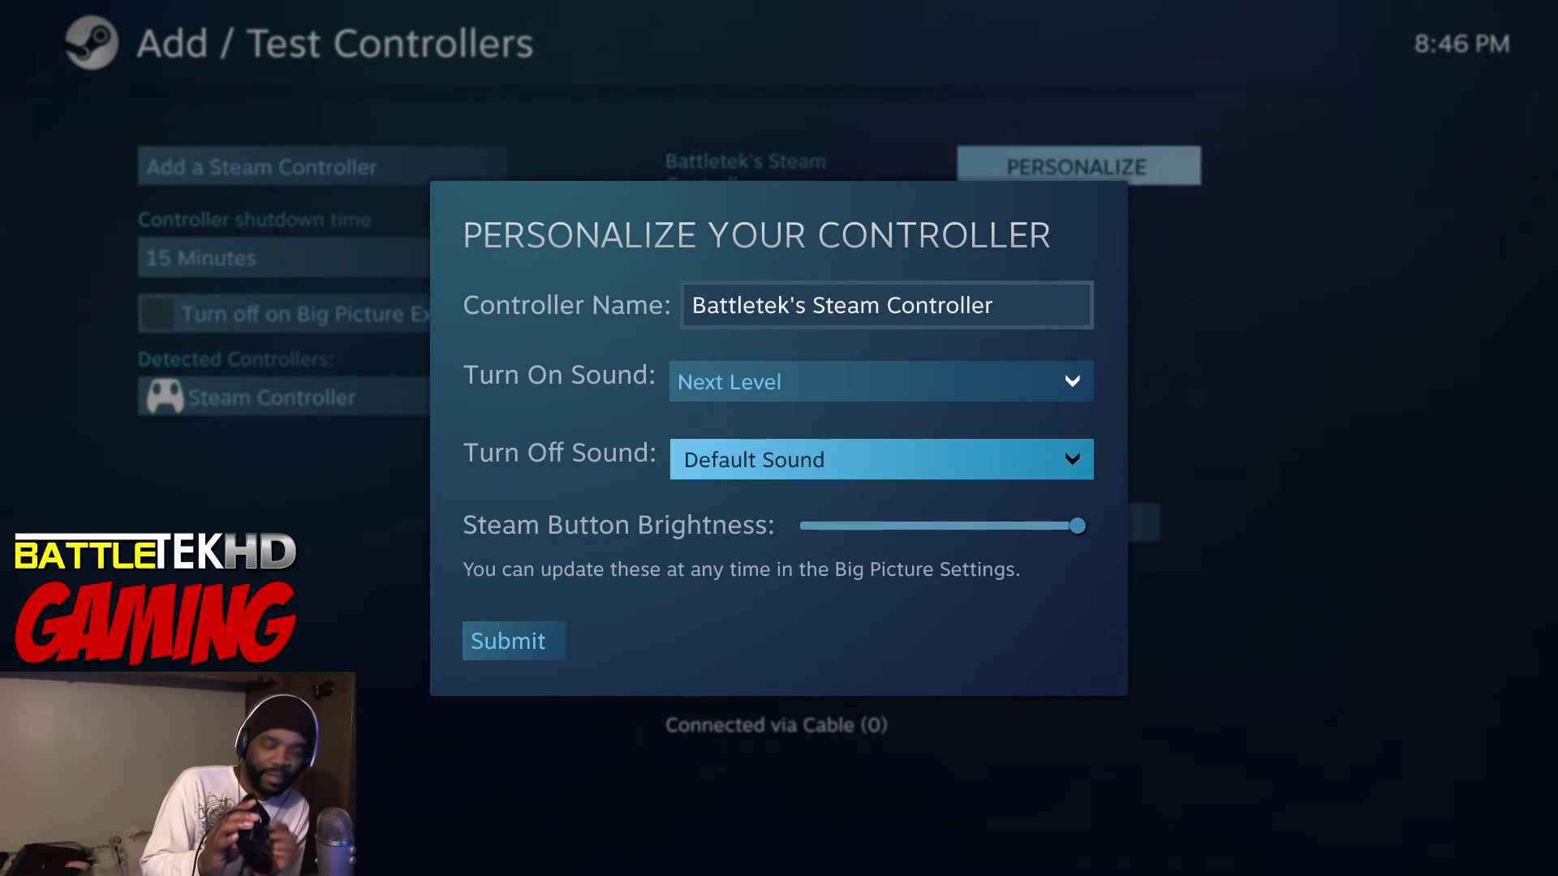
# Set the turn-off sound to The Mann, browsing past Access Denied and Deactivate
pyautogui.press('Return')
pyautogui.press('Down')
pyautogui.press('Down')
pyautogui.press('Down')
pyautogui.press('Down')
pyautogui.press('Down')
pyautogui.press('Down')
pyautogui.press('Down')
pyautogui.press('Down')
pyautogui.press('Down')
pyautogui.press('Down')
pyautogui.press('Down')
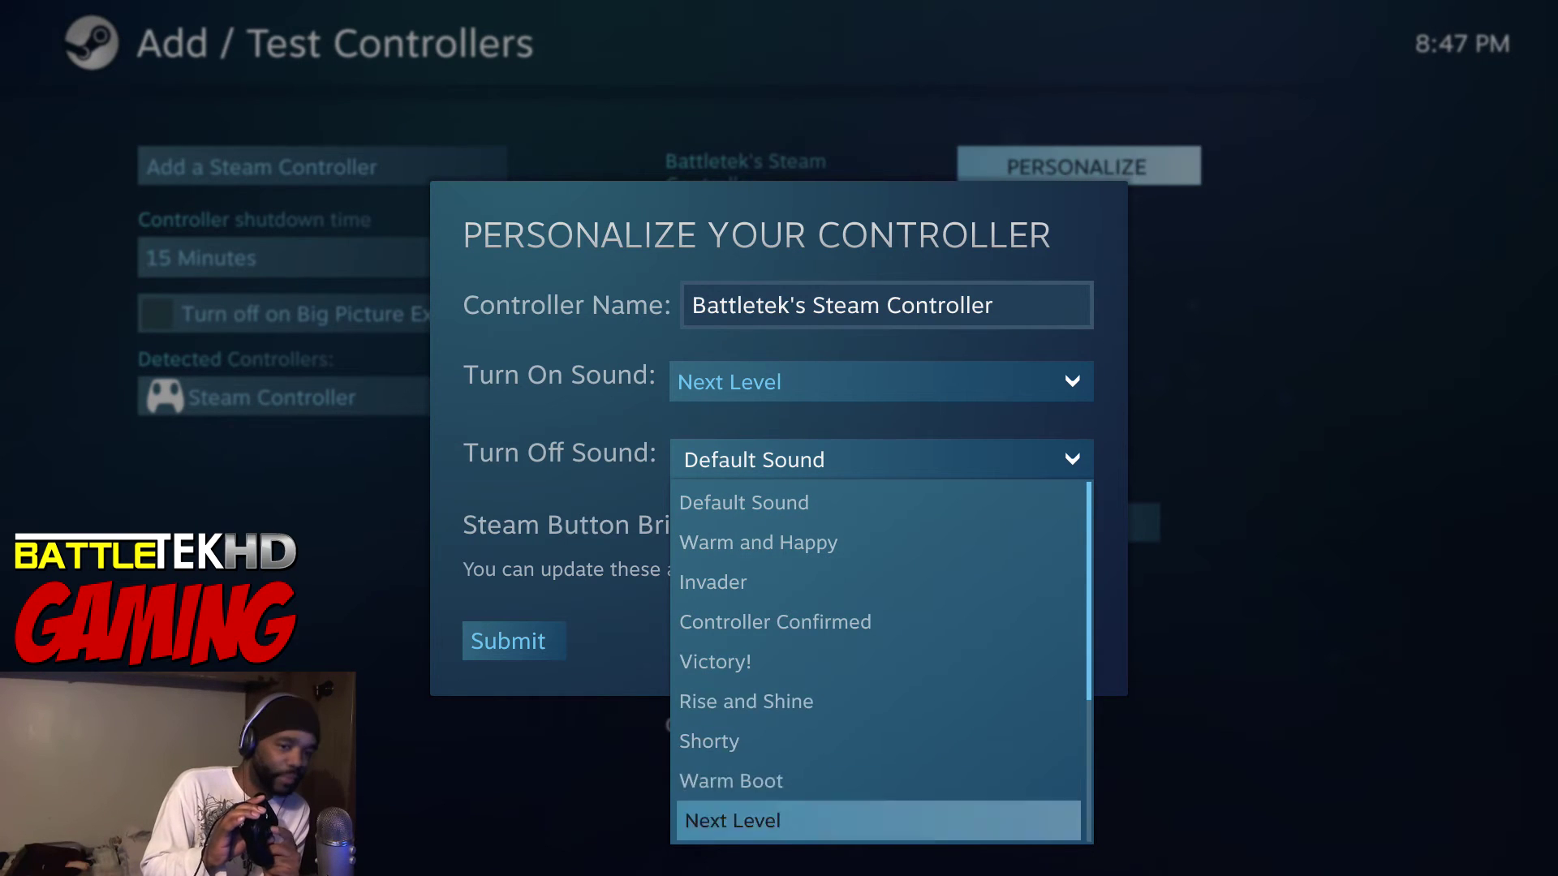
pyautogui.press('Up')
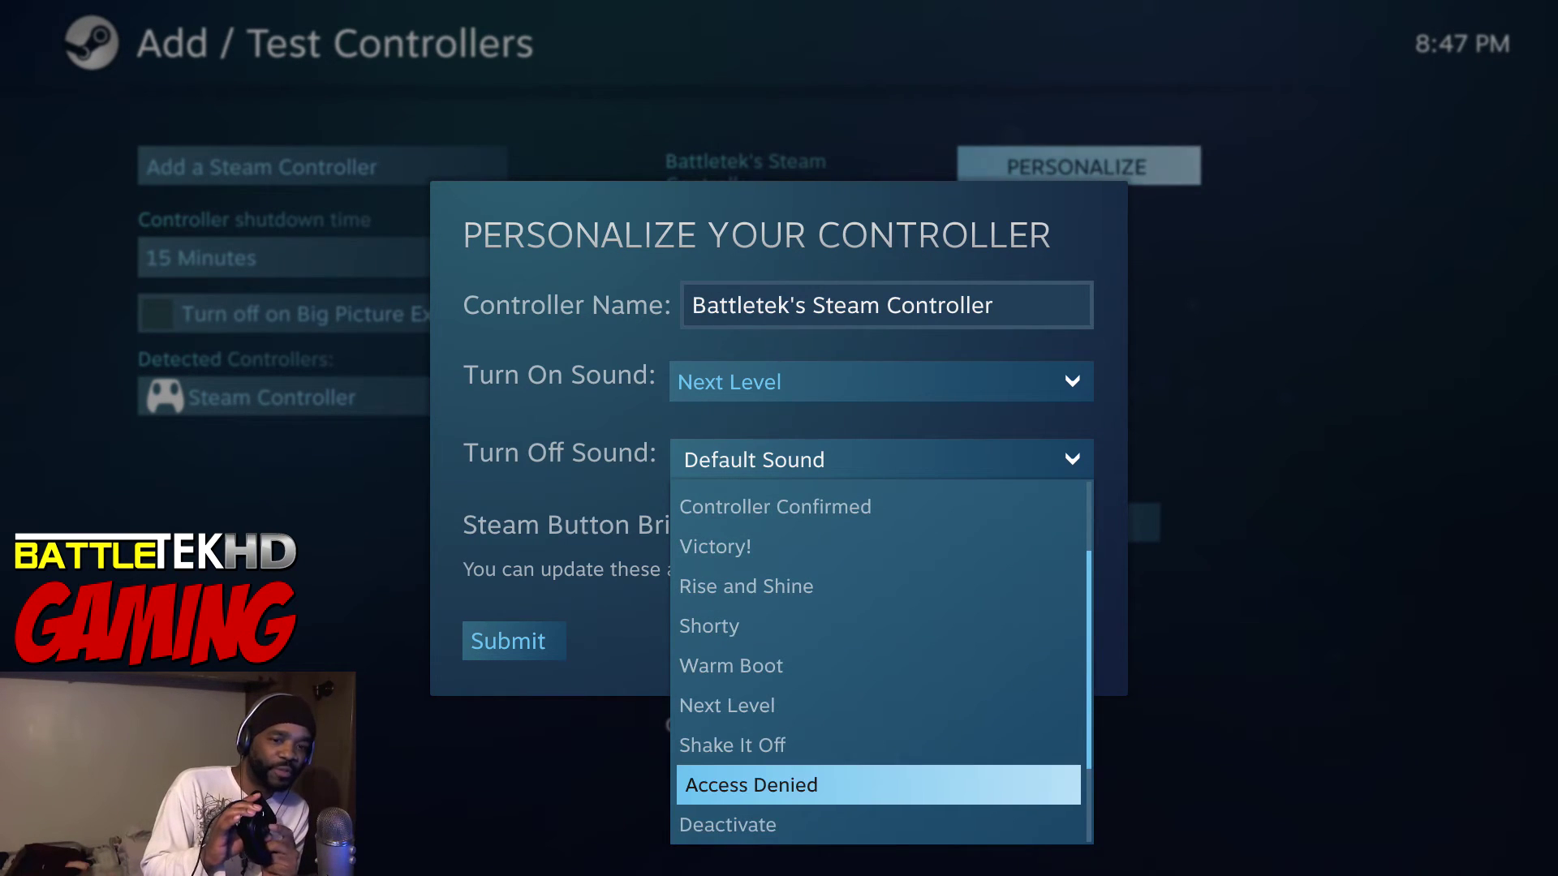
pyautogui.press('Down')
pyautogui.press('Down')
pyautogui.press('Down')
pyautogui.press('Down')
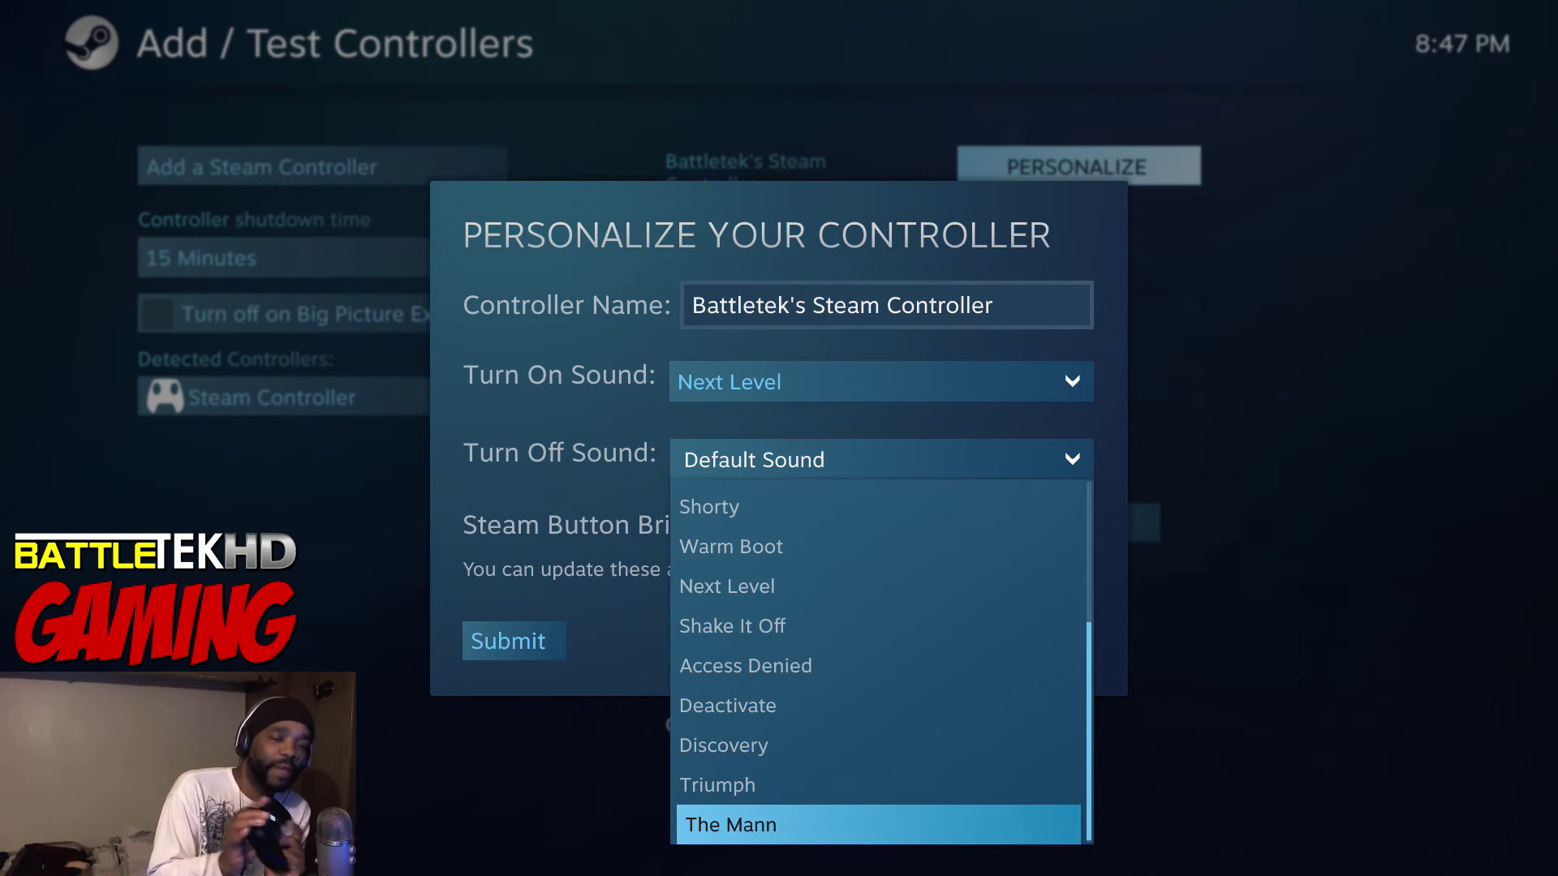
pyautogui.press('Return')
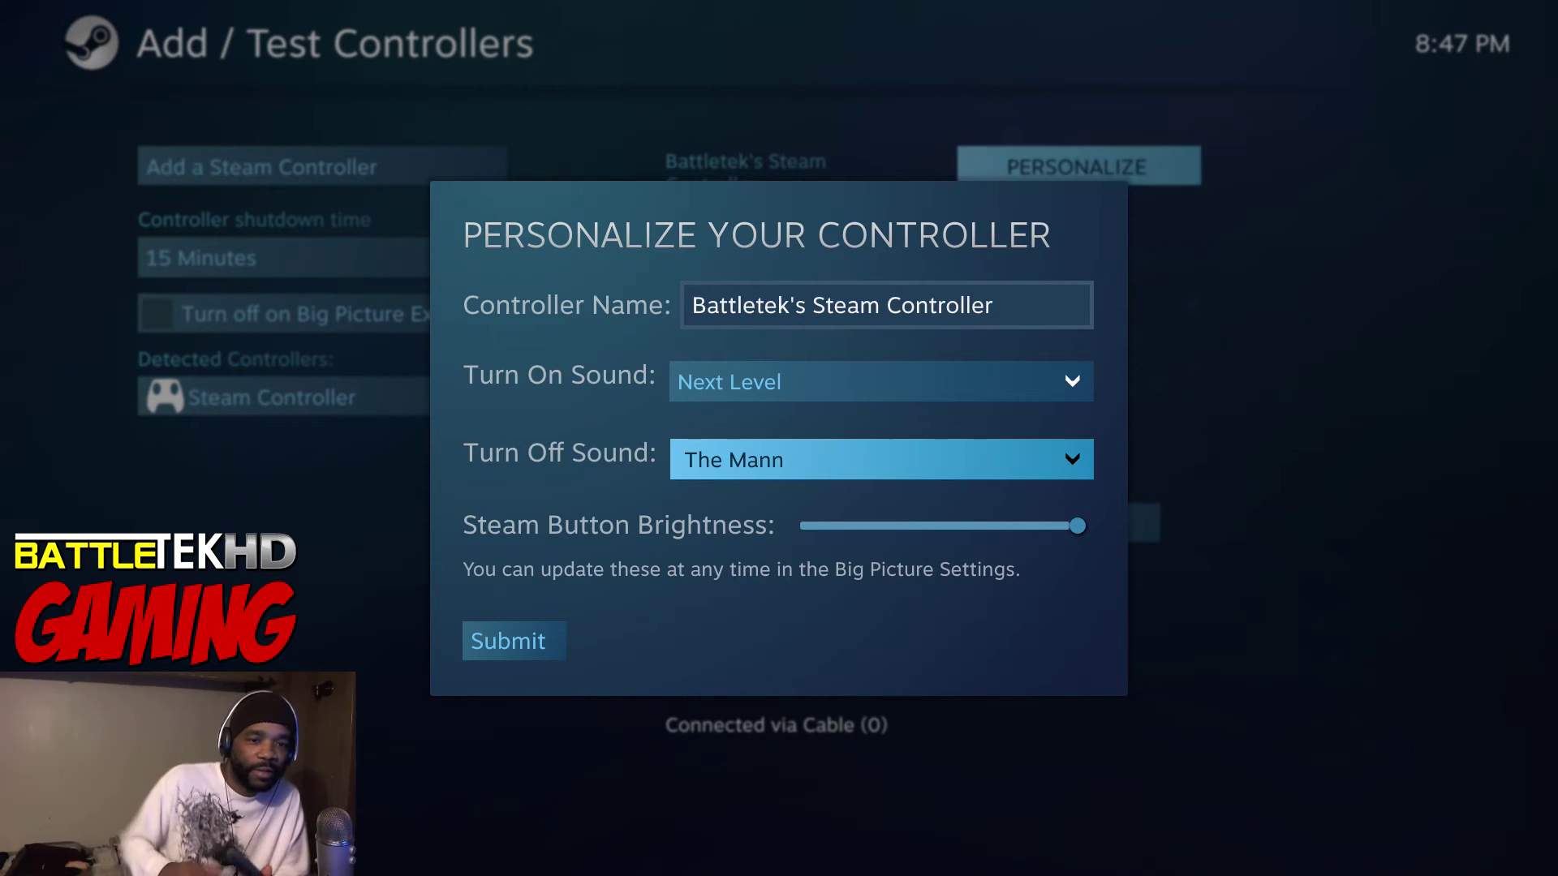
pyautogui.press('Down')
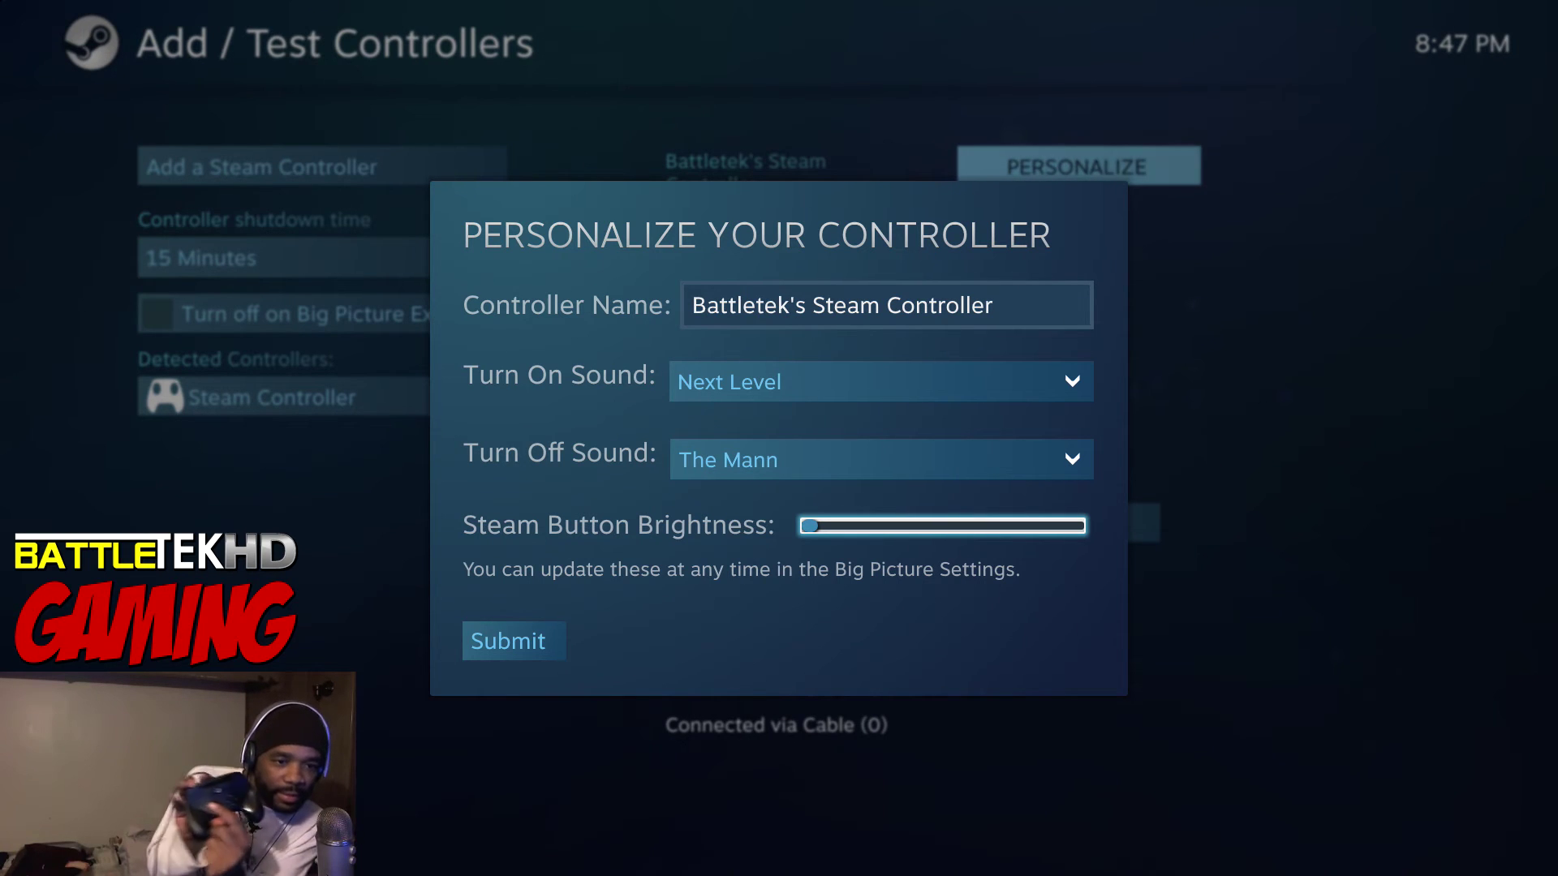
# Raise Steam Button Brightness slightly, submit the personalization, and return to the home screen
pyautogui.press('Right')
pyautogui.press('Down')
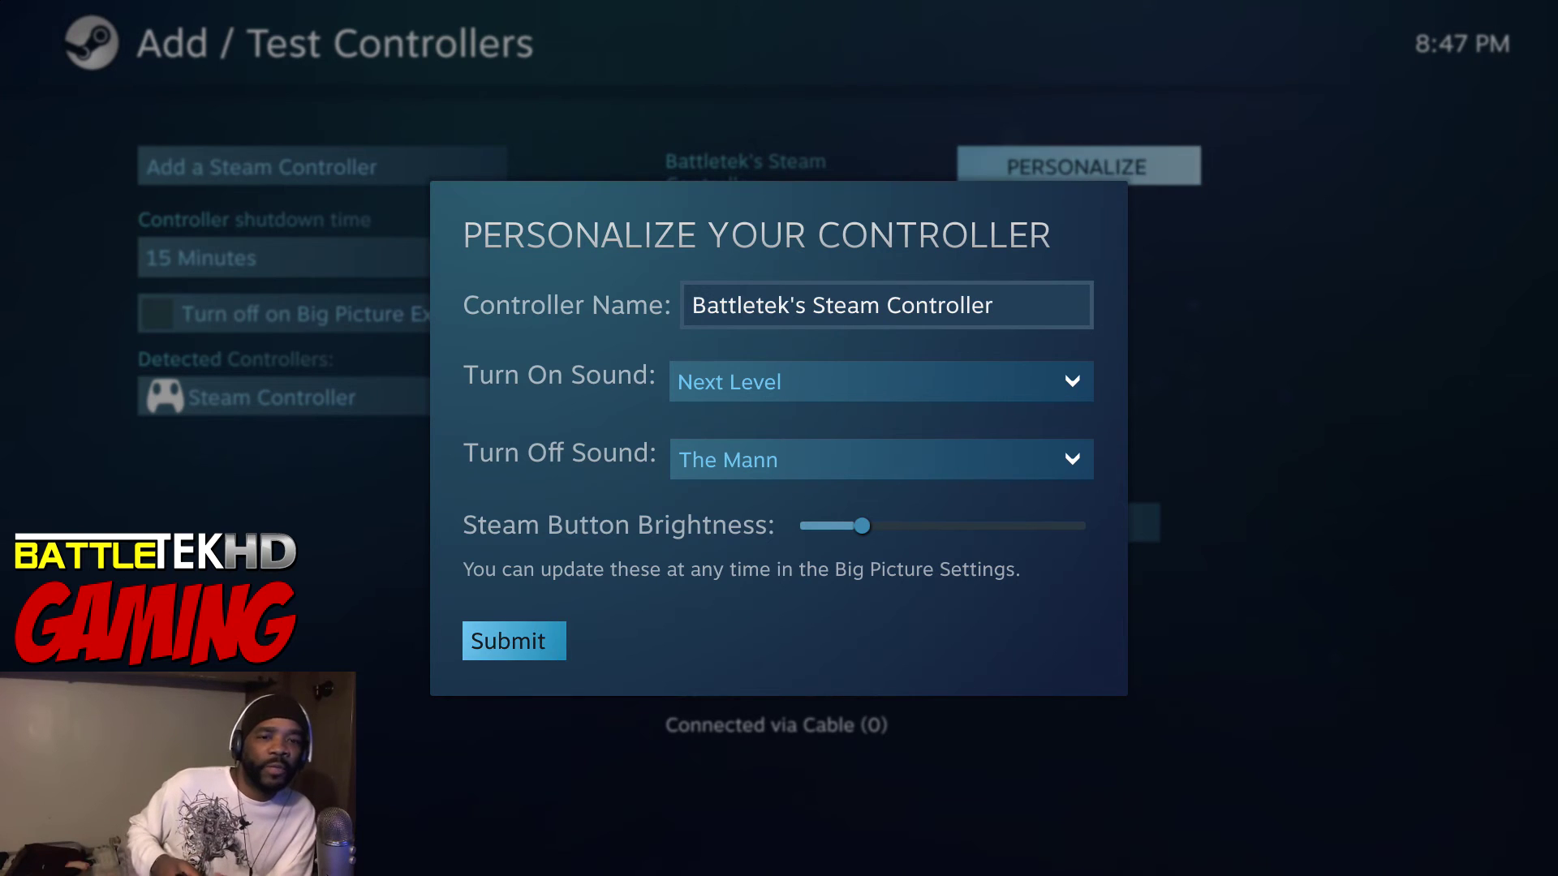
pyautogui.press('Return')
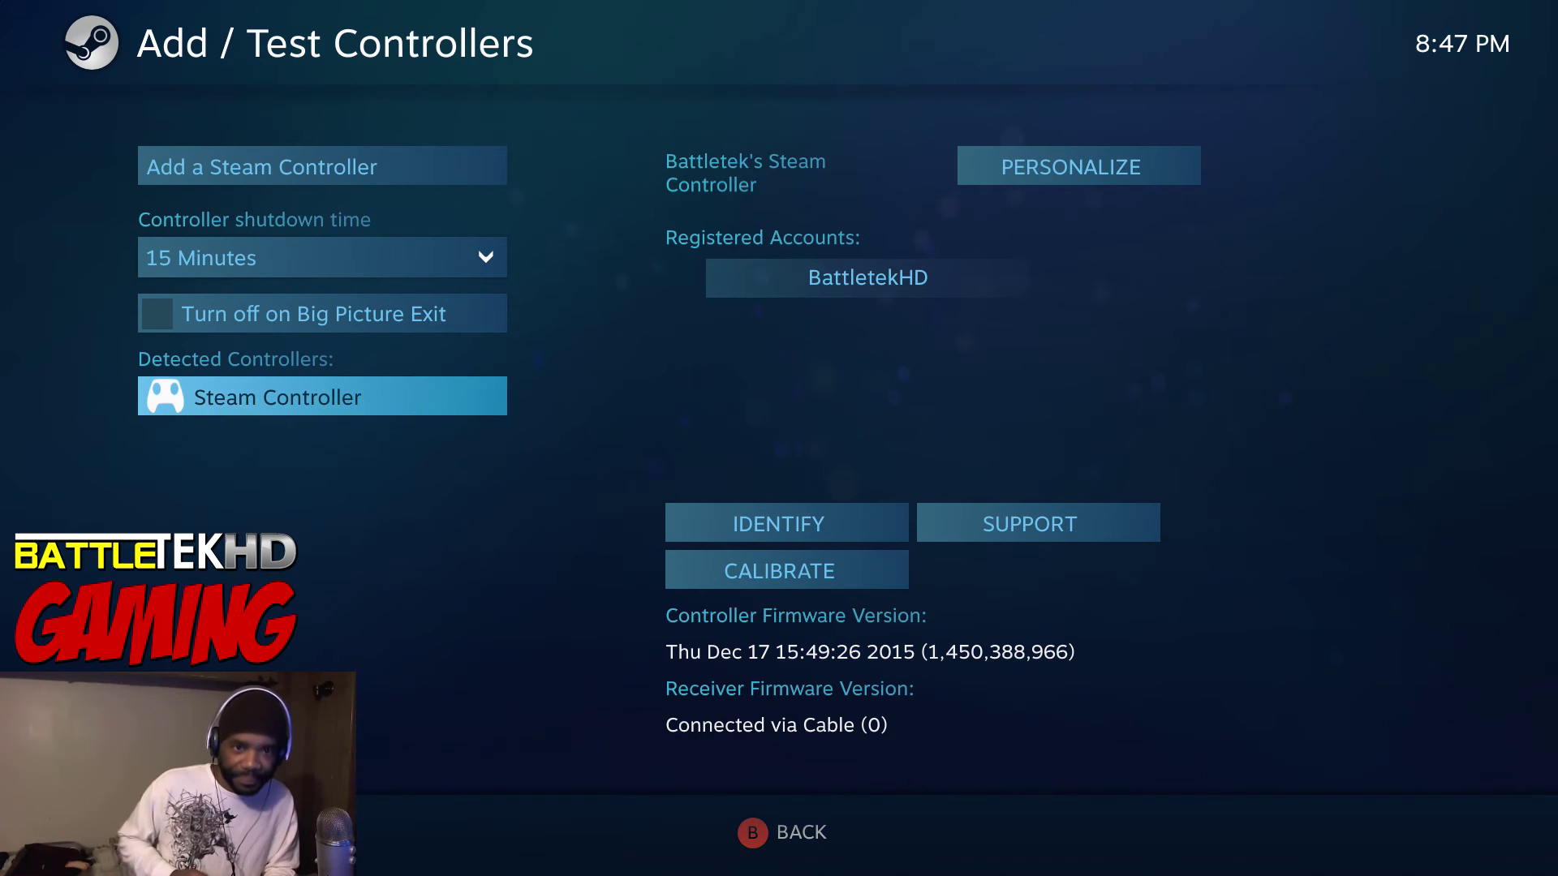
pyautogui.press('Escape')
pyautogui.press('Escape')
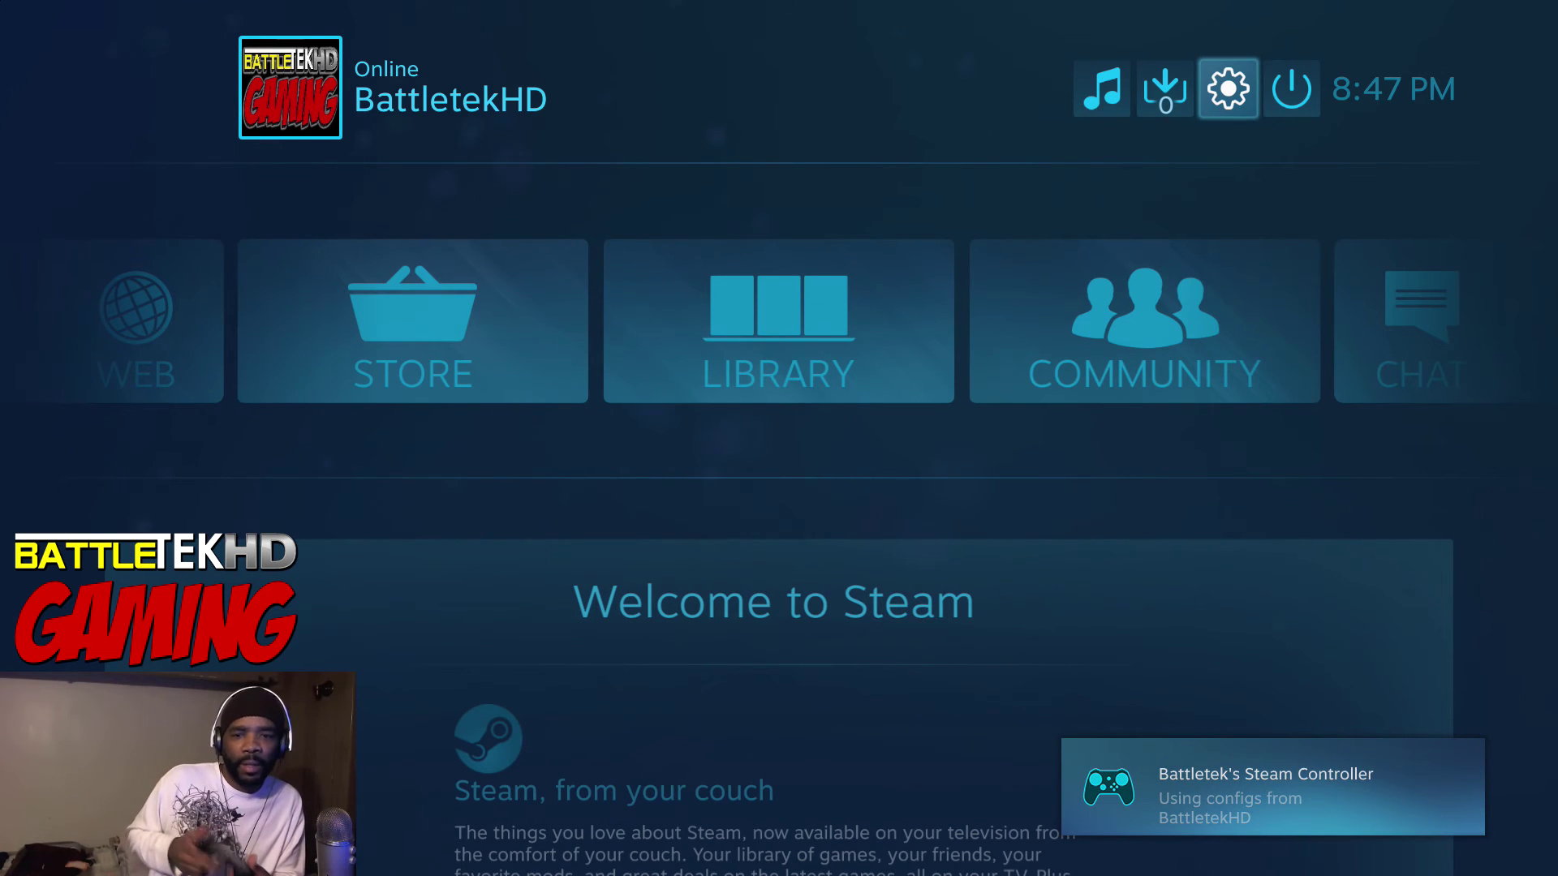
# Choose Turn Off Controller from the power menu to hear The Mann turn-off sound
pyautogui.press('Down')
pyautogui.press('Down')
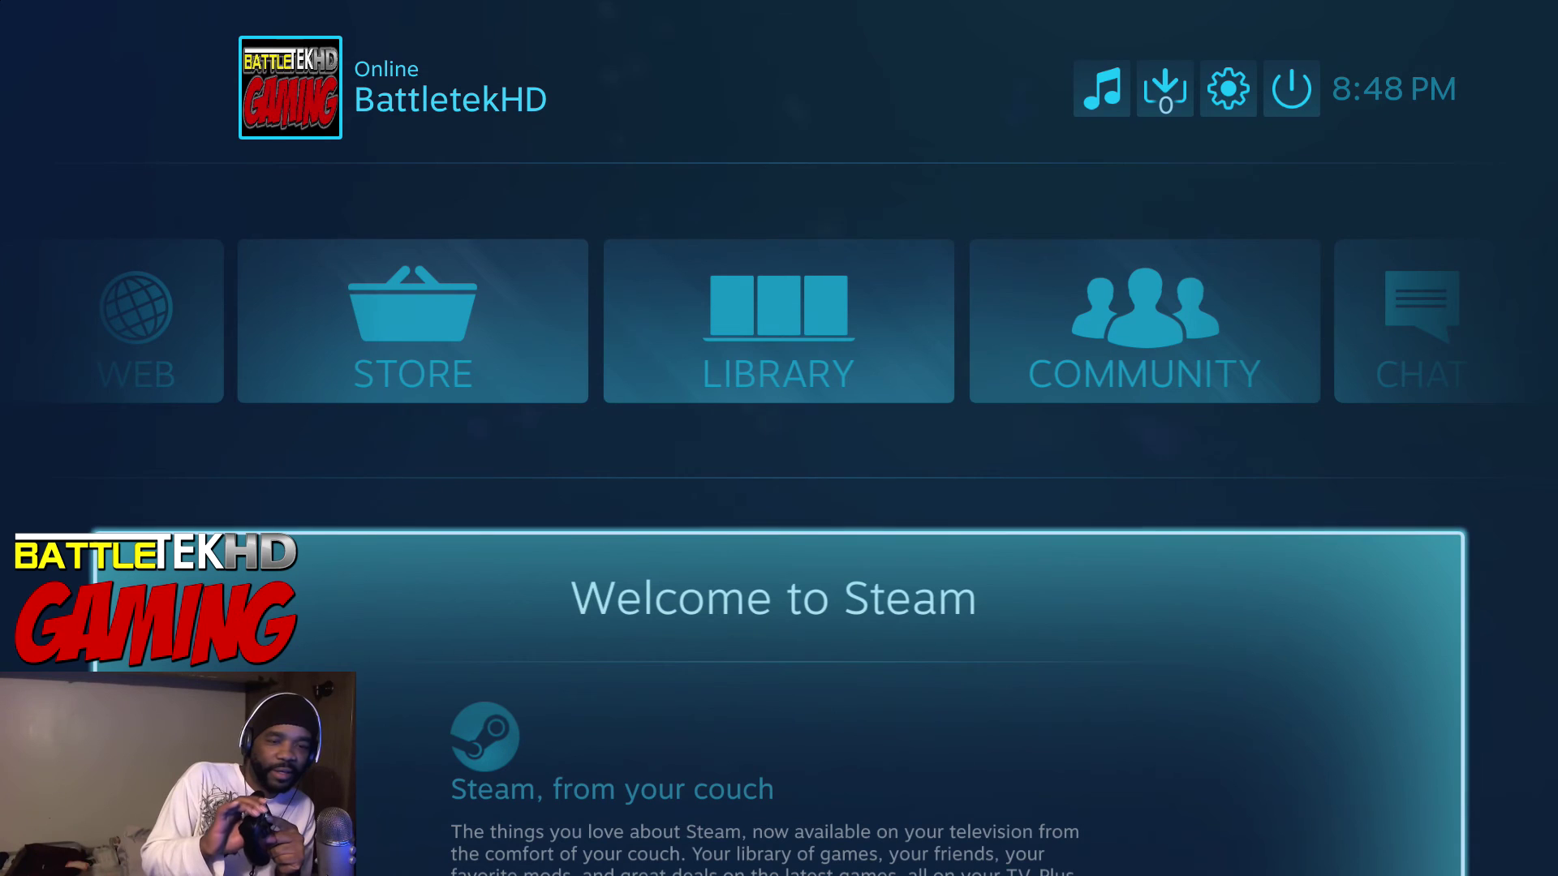
pyautogui.press('Escape')
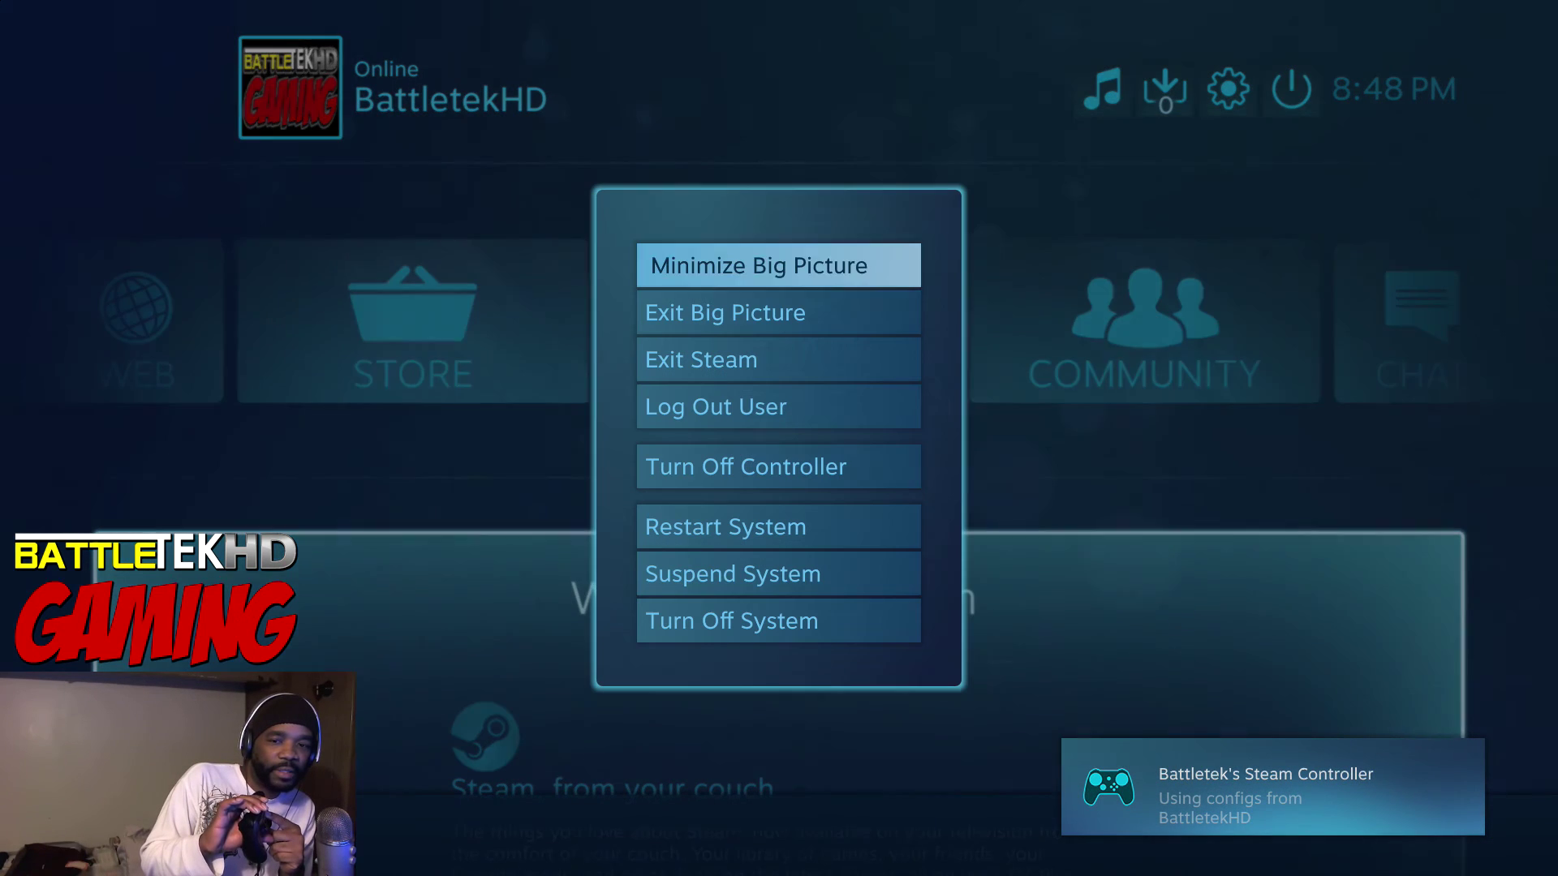
pyautogui.press('Down')
pyautogui.press('Down')
pyautogui.press('Down')
pyautogui.press('Down')
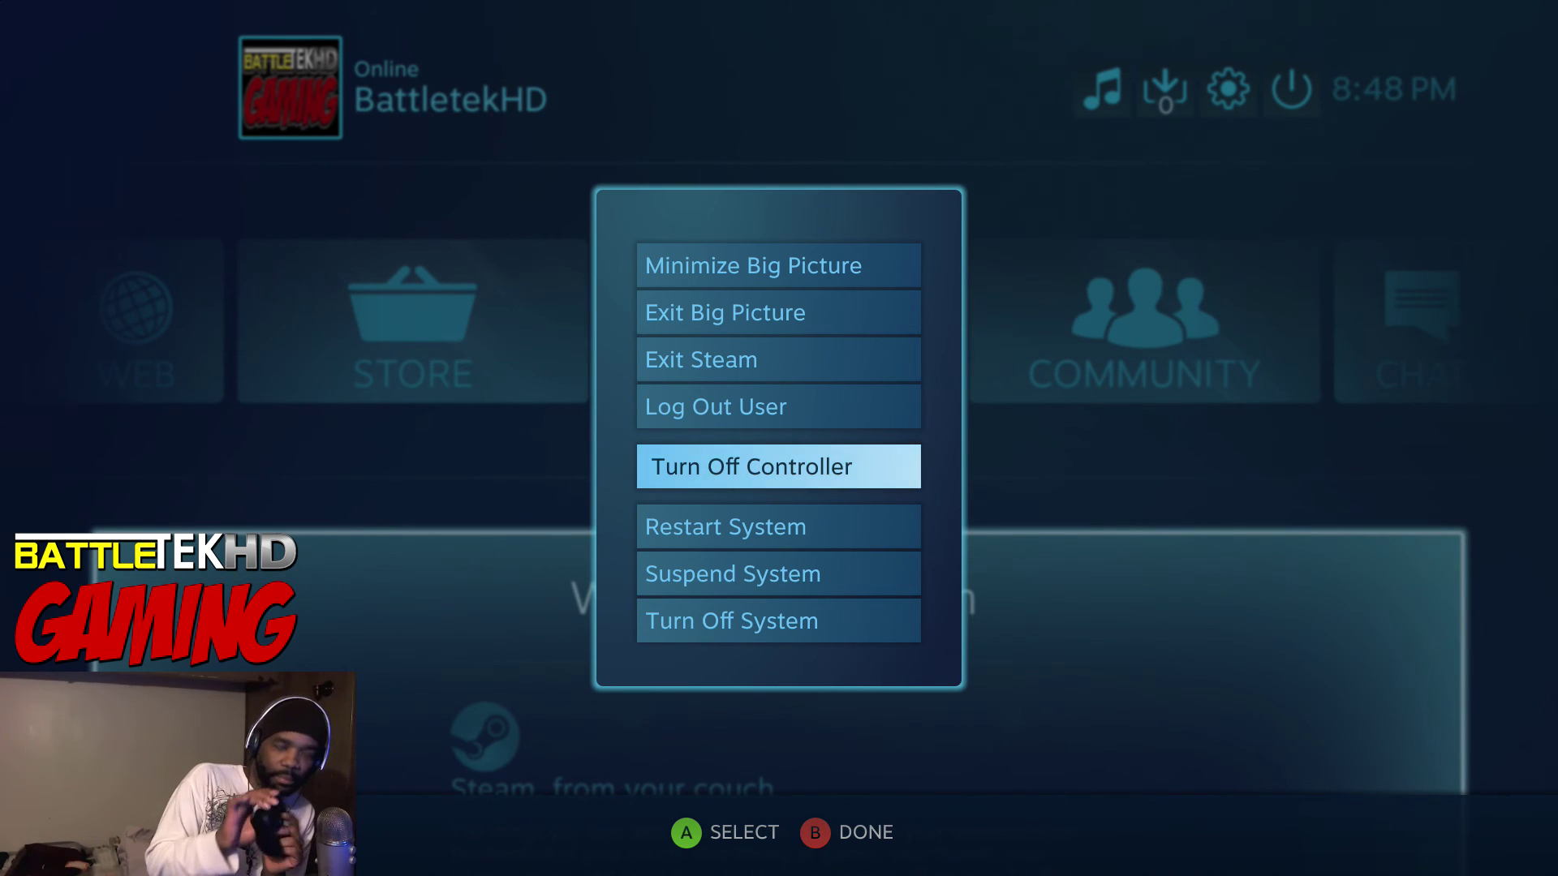
pyautogui.press('Return')
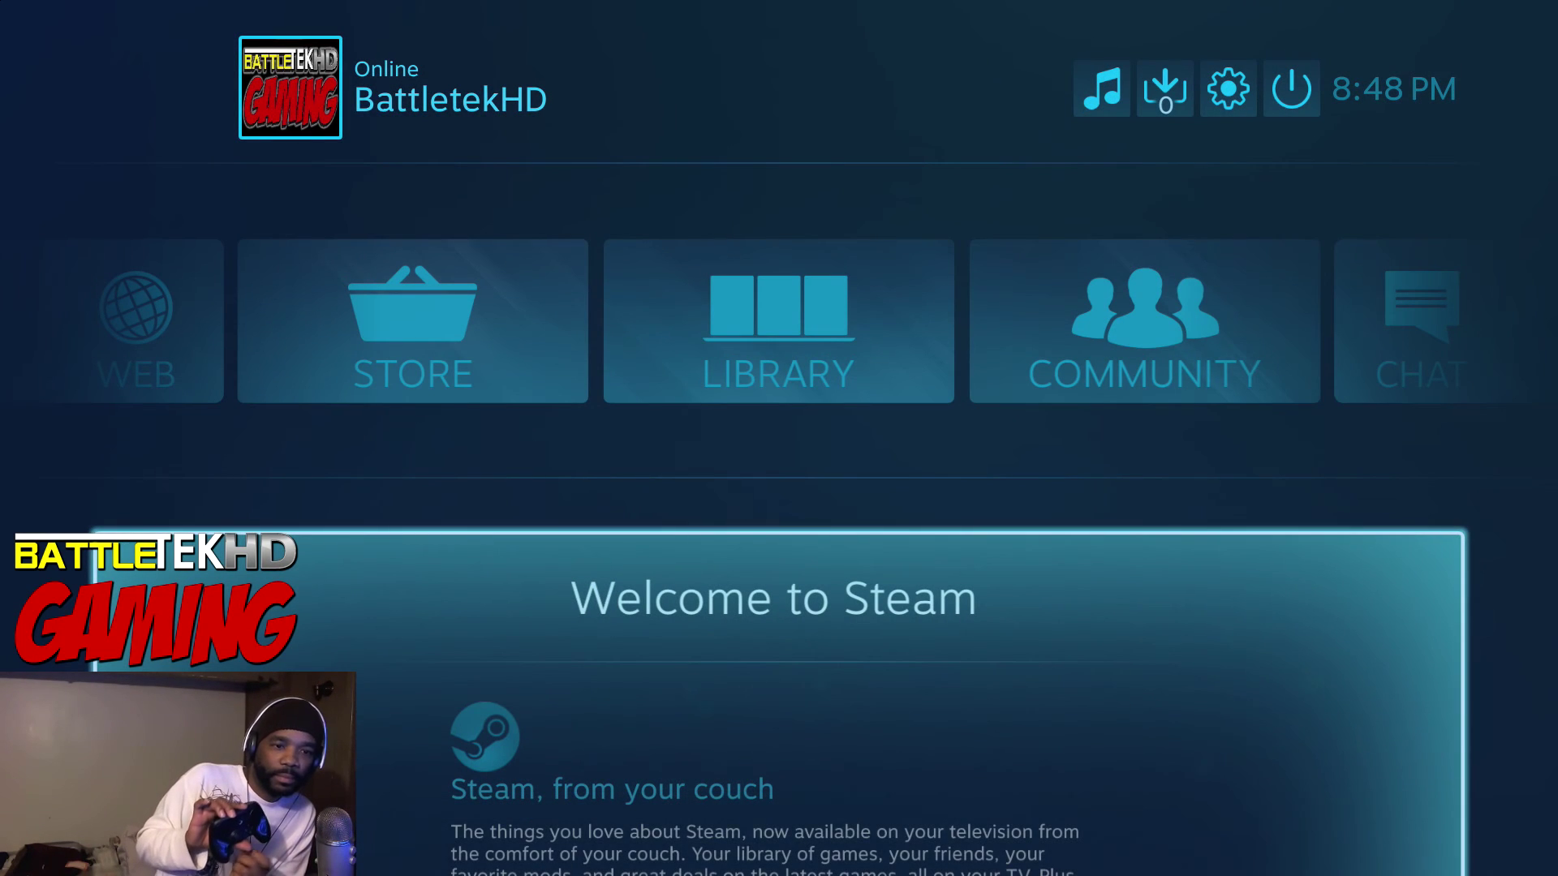